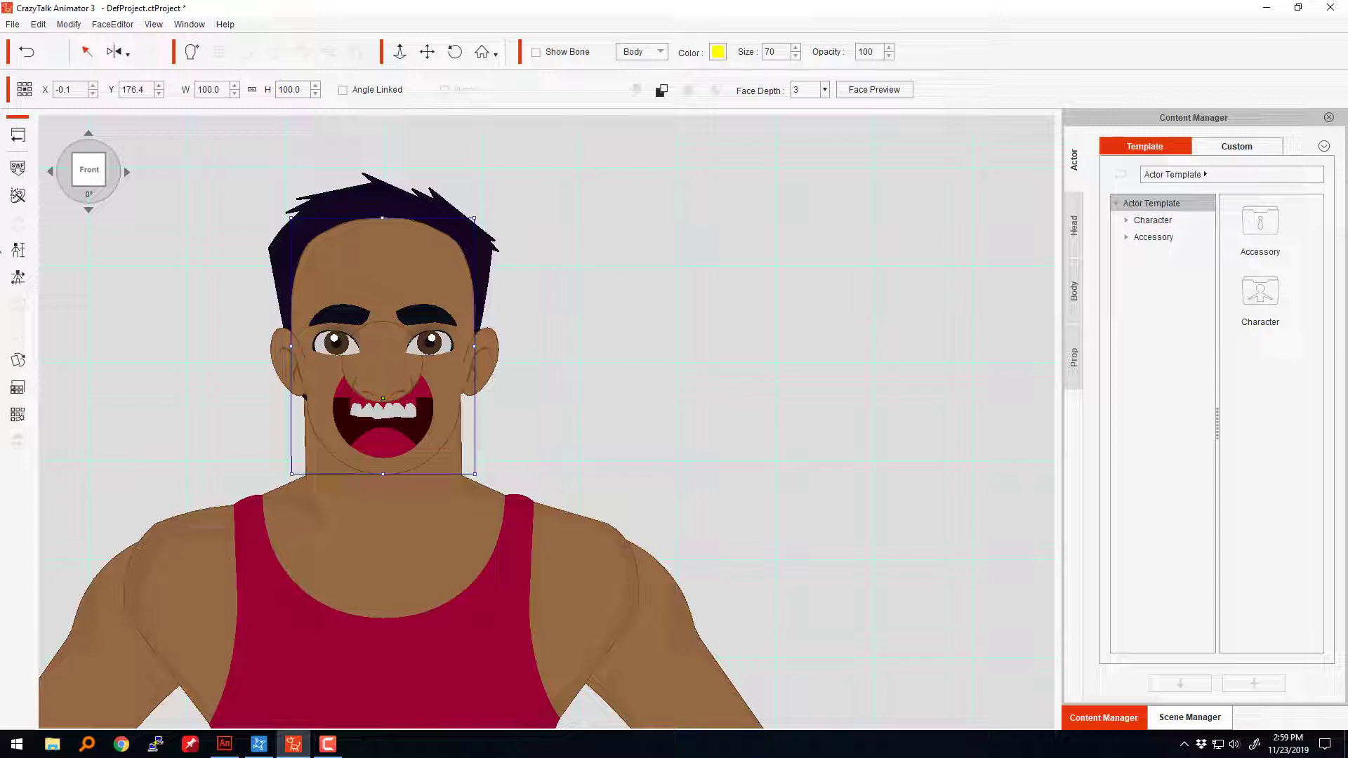
Step: Update the cartoon man from his revised SWF file, leaving the SWF loading options unchecked
click(18, 167)
click(338, 404)
click(632, 533)
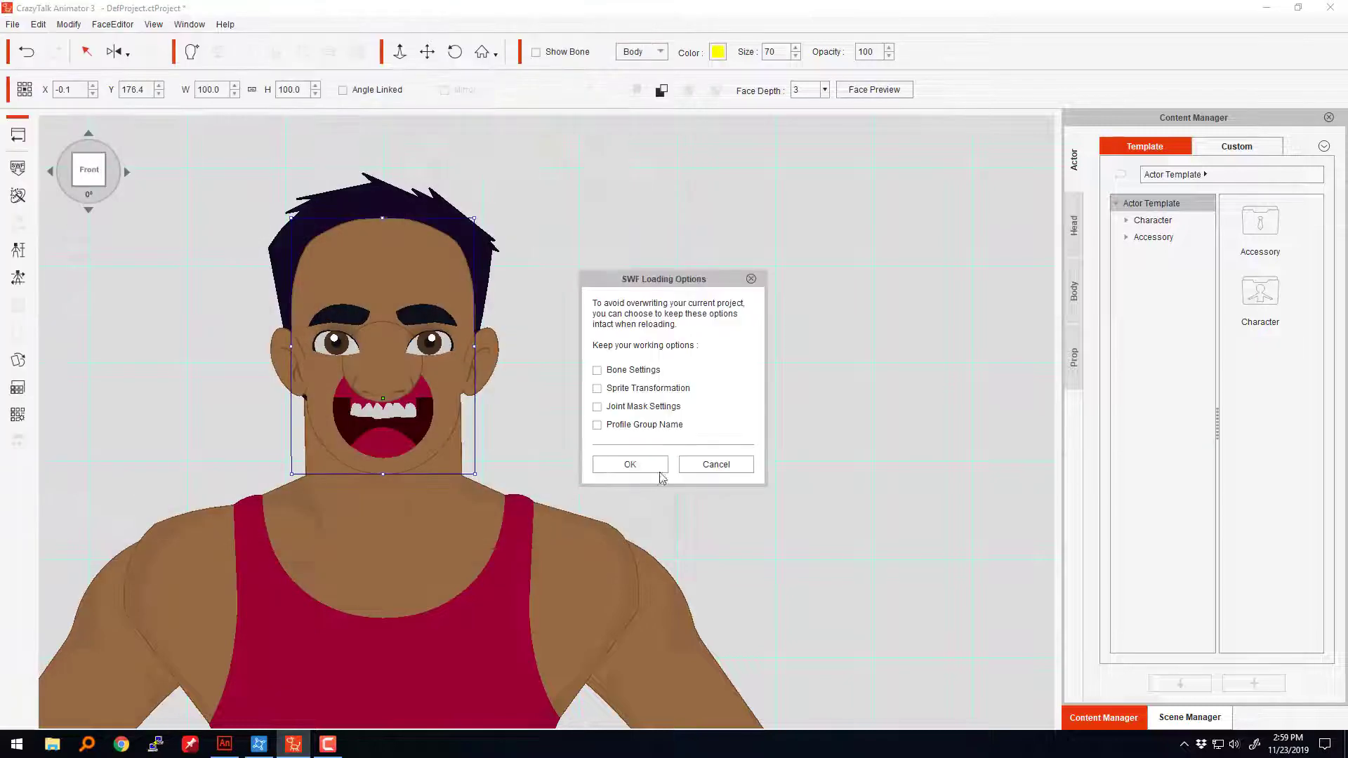
click(635, 462)
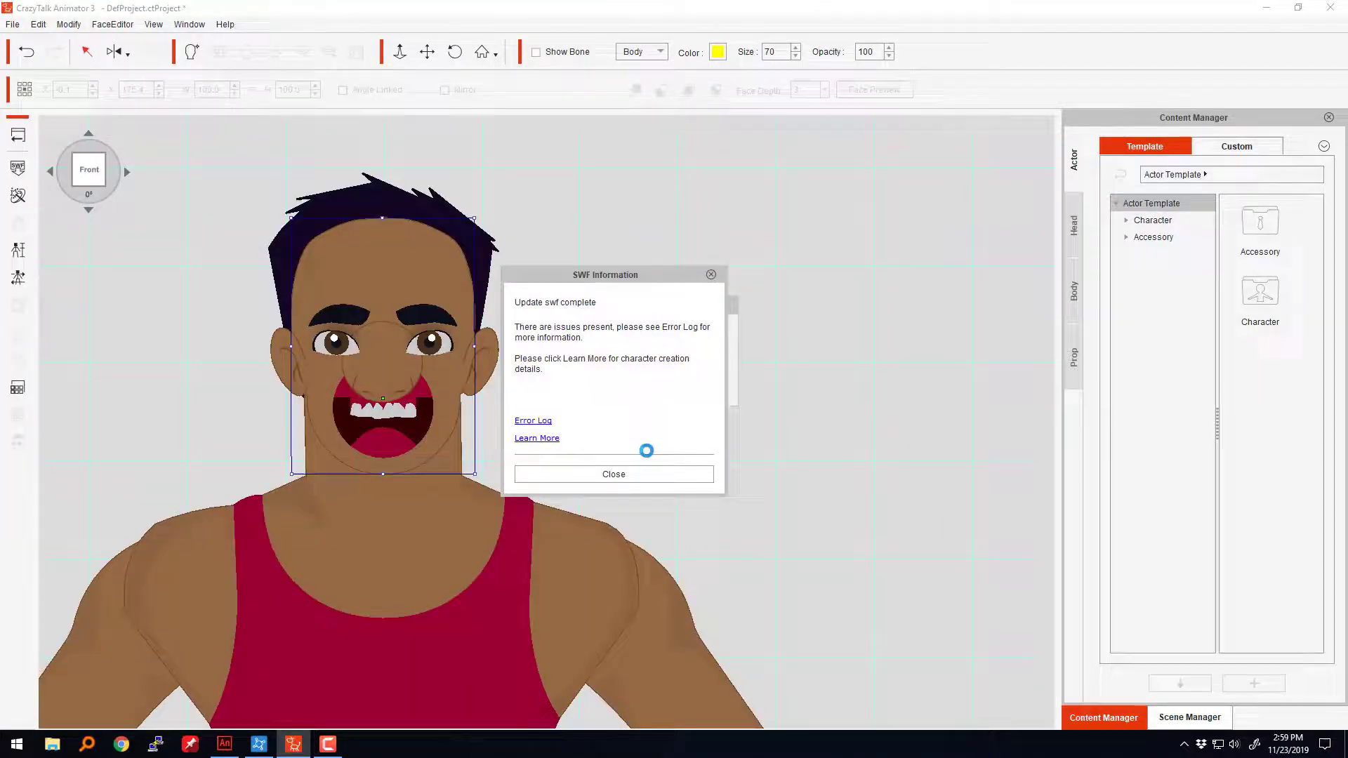
Step: Close the SWF update report and convert the grouped mouth in Animate to a Movie Clip symbol
click(646, 474)
key(alt+Tab)
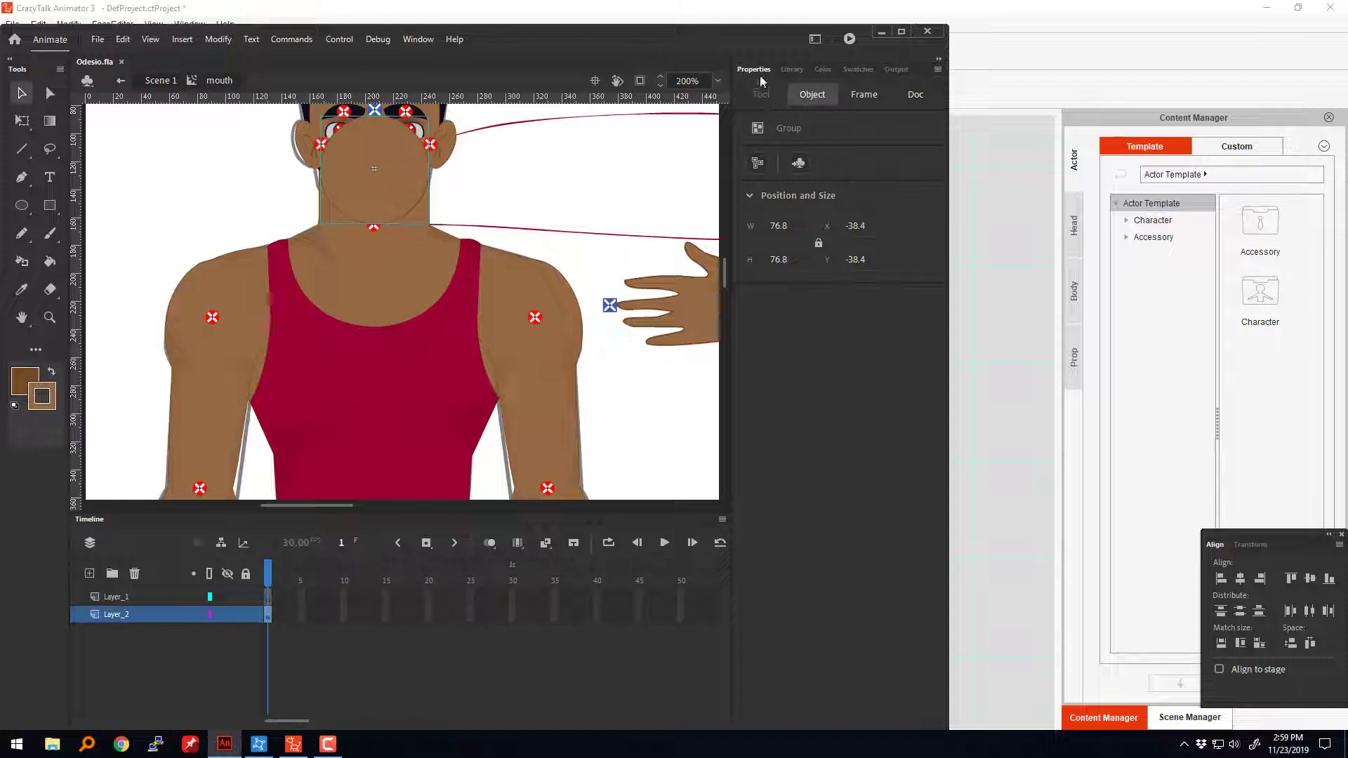
key(F8)
key(Return)
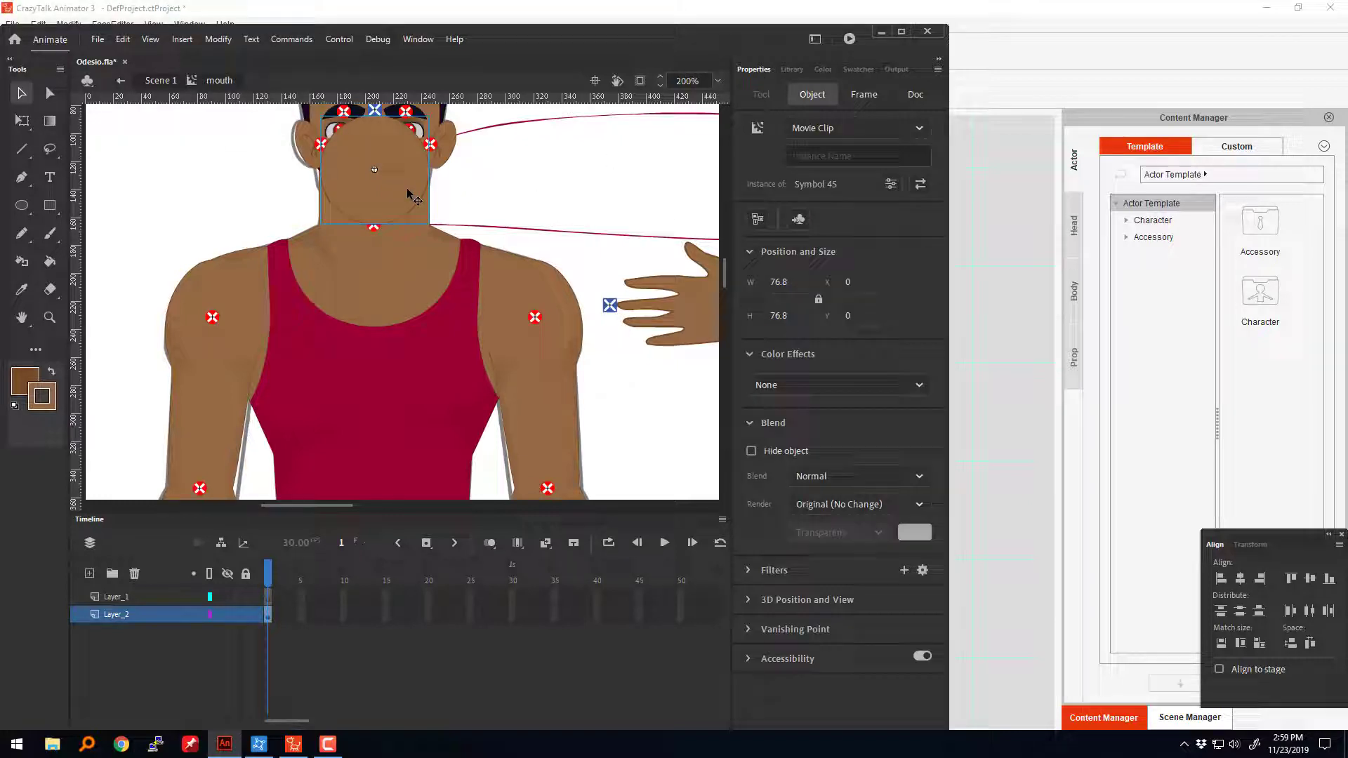
Step: Open the Puppet Producer extension panel and show its MOUTHS presets
click(420, 39)
mouse_move(462, 96)
click(639, 102)
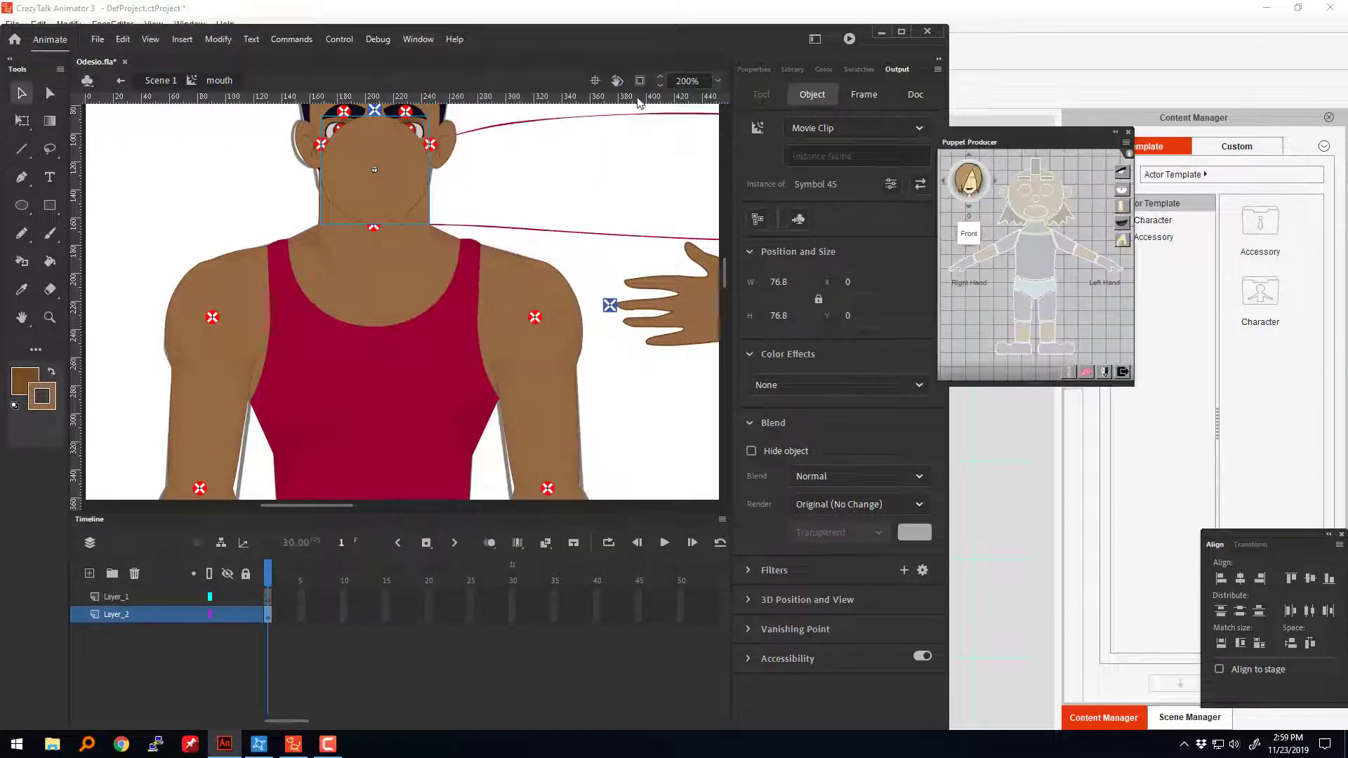
click(1122, 225)
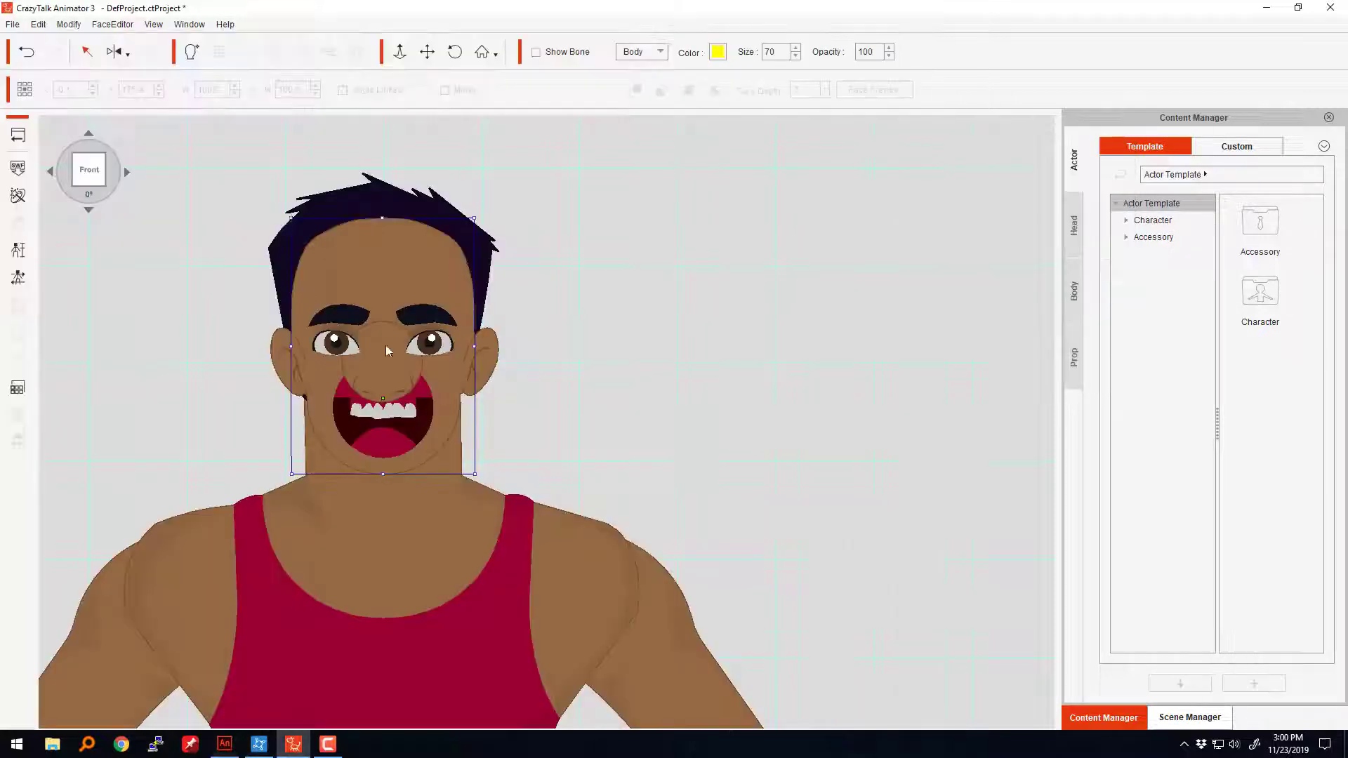
Step: Load the character from the SWF file through the Modify menu and dismiss the load message
click(40, 24)
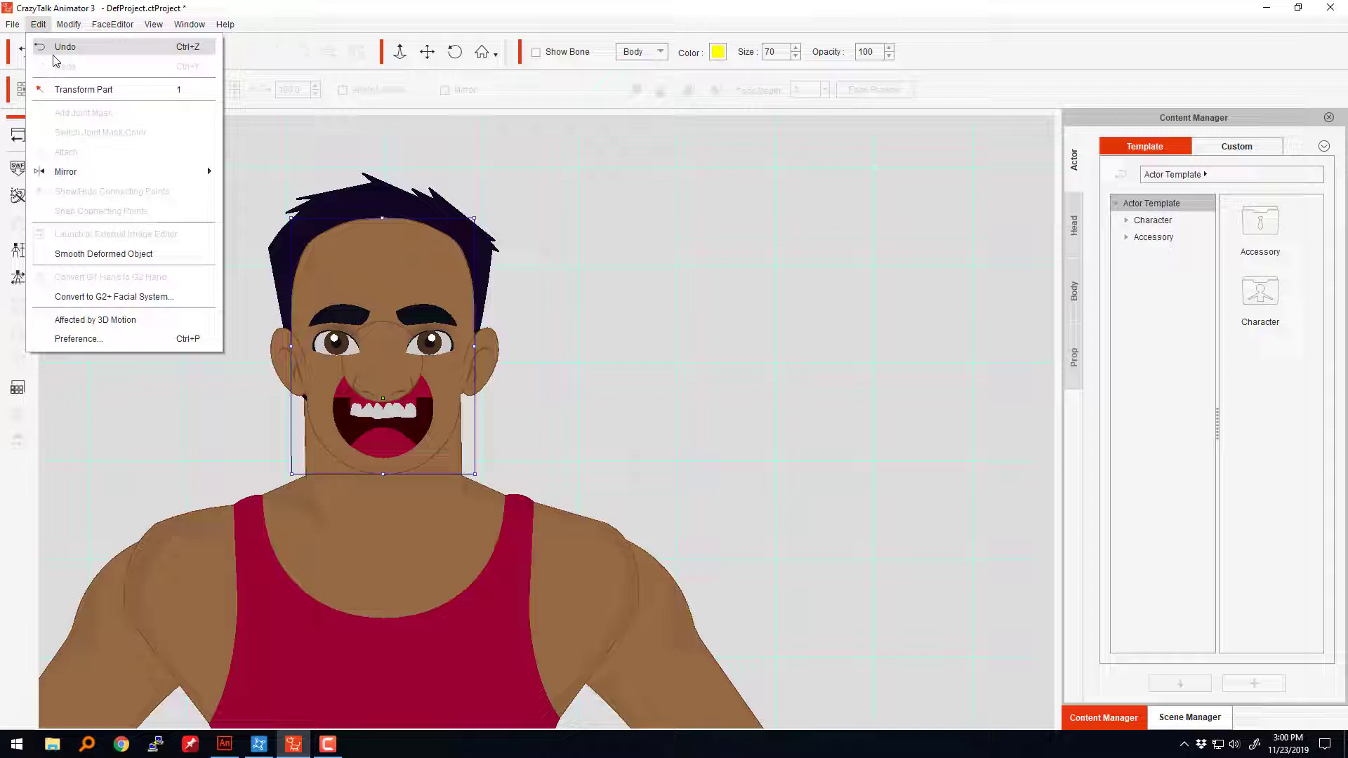
mouse_move(68, 25)
click(141, 44)
click(570, 532)
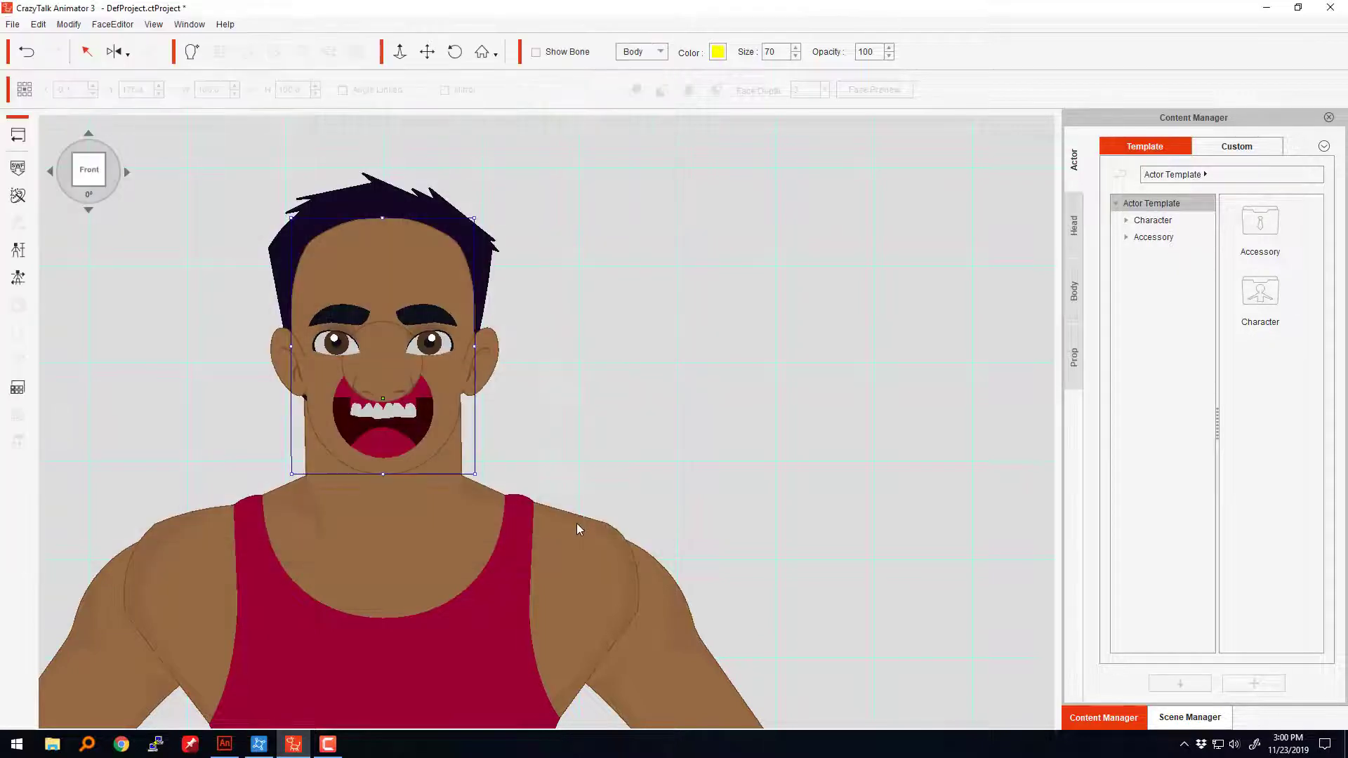
click(610, 380)
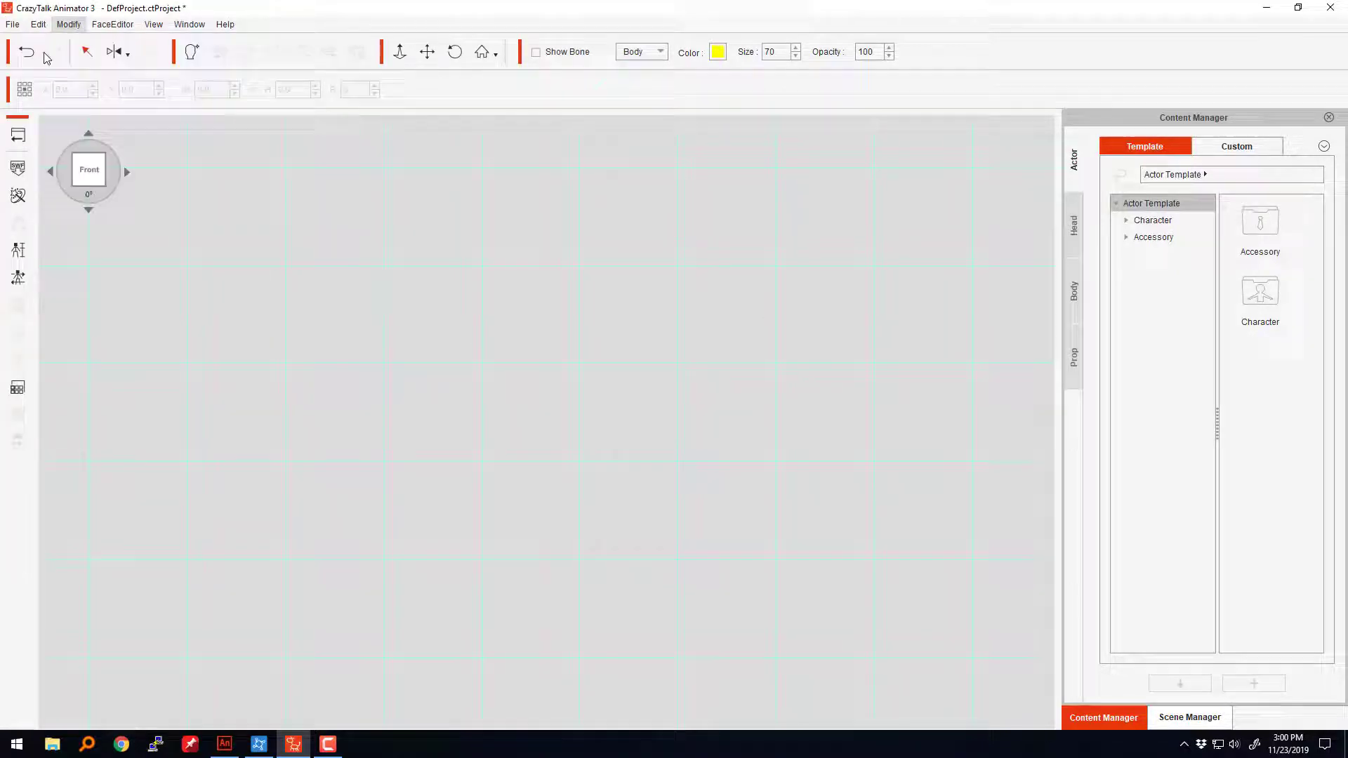
Step: Import the character SWF again and close the import report
click(18, 167)
click(552, 533)
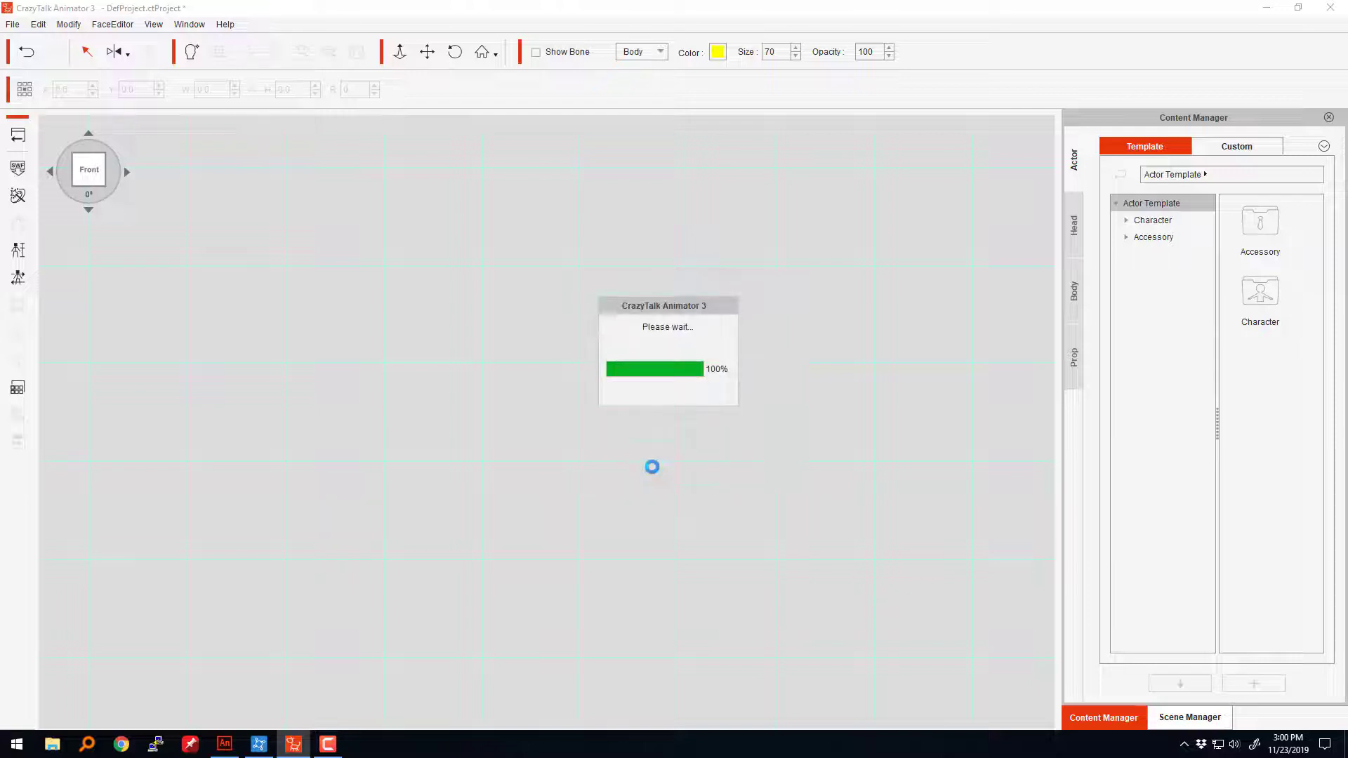
click(651, 475)
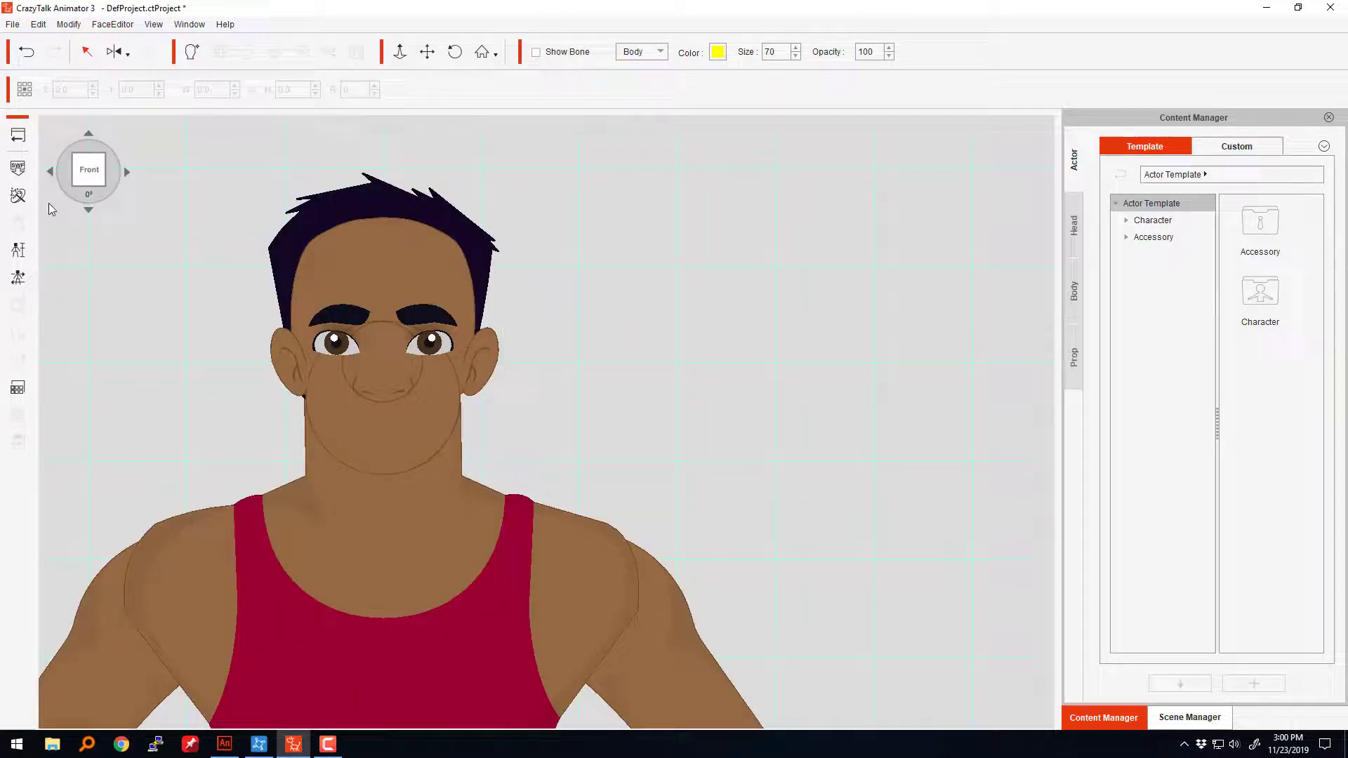
Step: Run Face Preview, then play all face calibration motions with Face Motion All
click(897, 133)
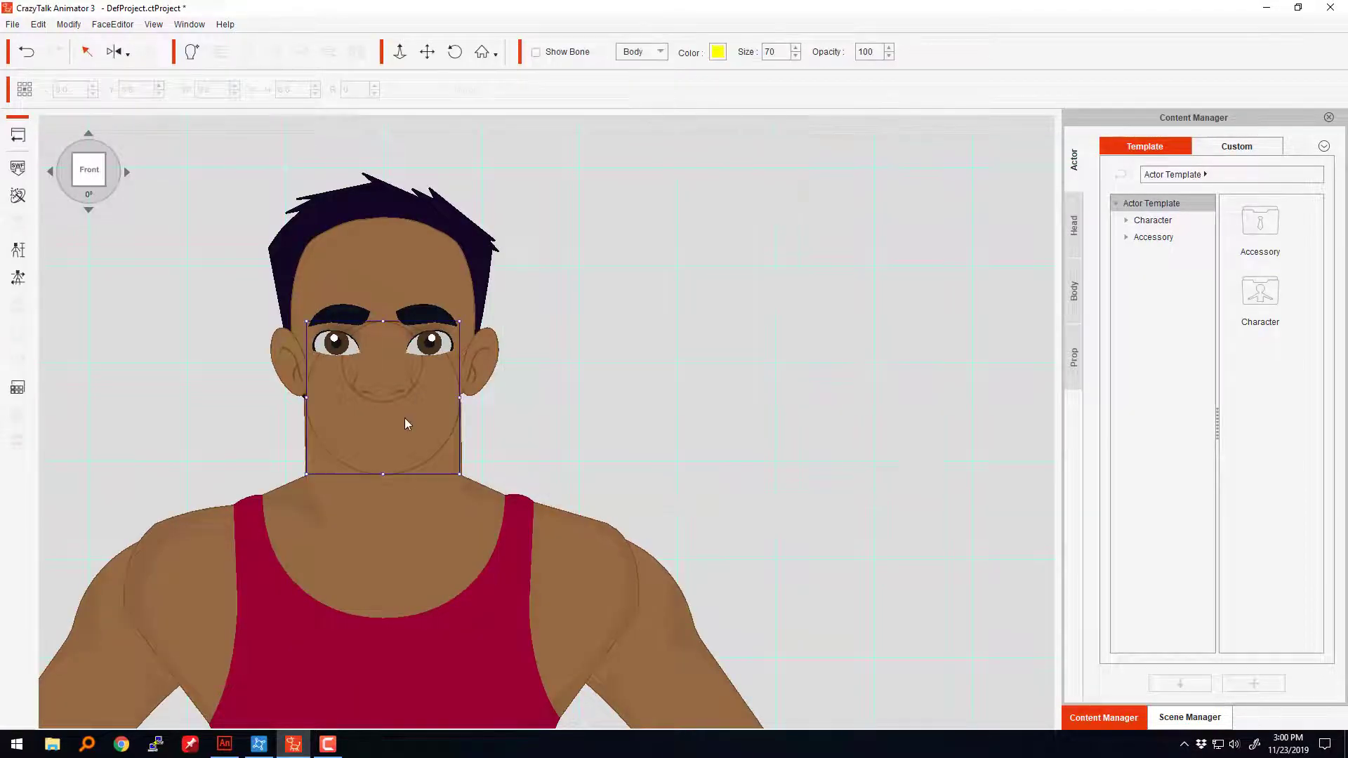
click(876, 95)
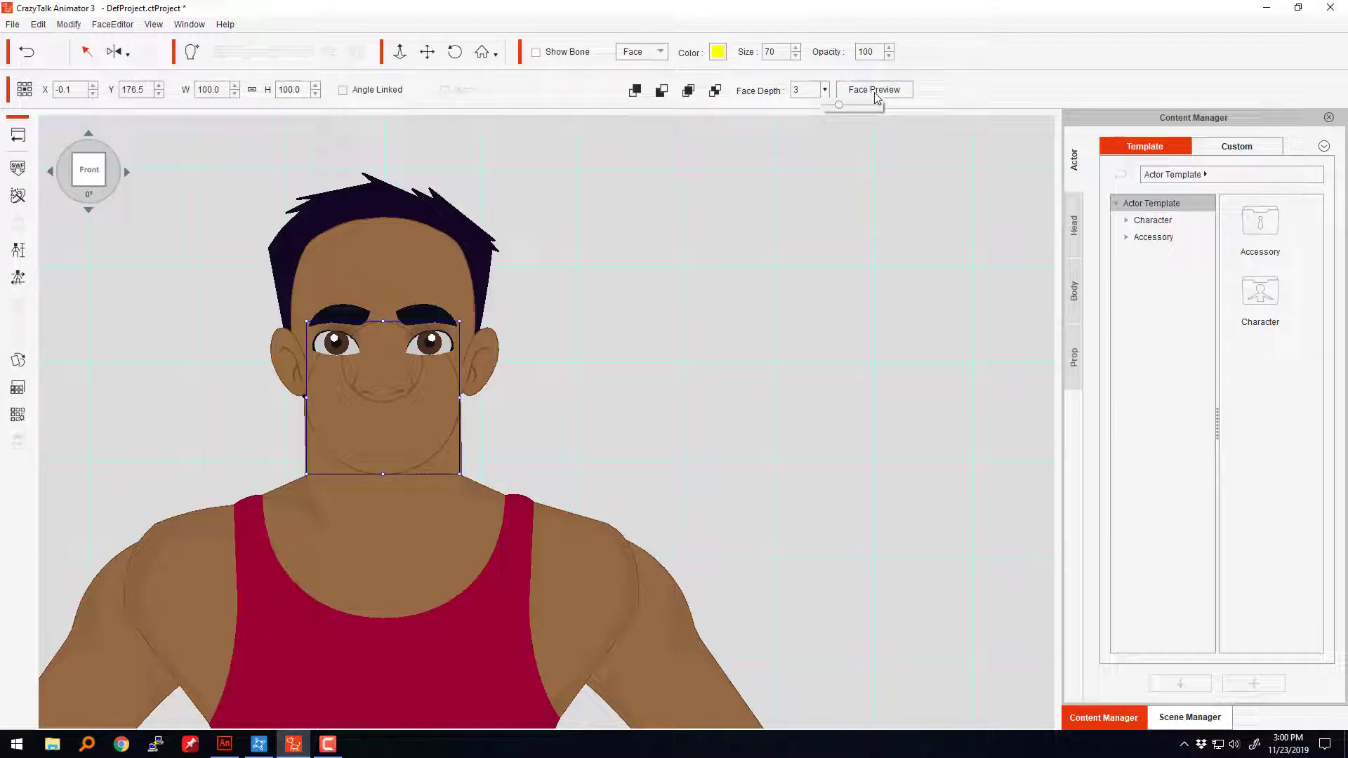
click(875, 91)
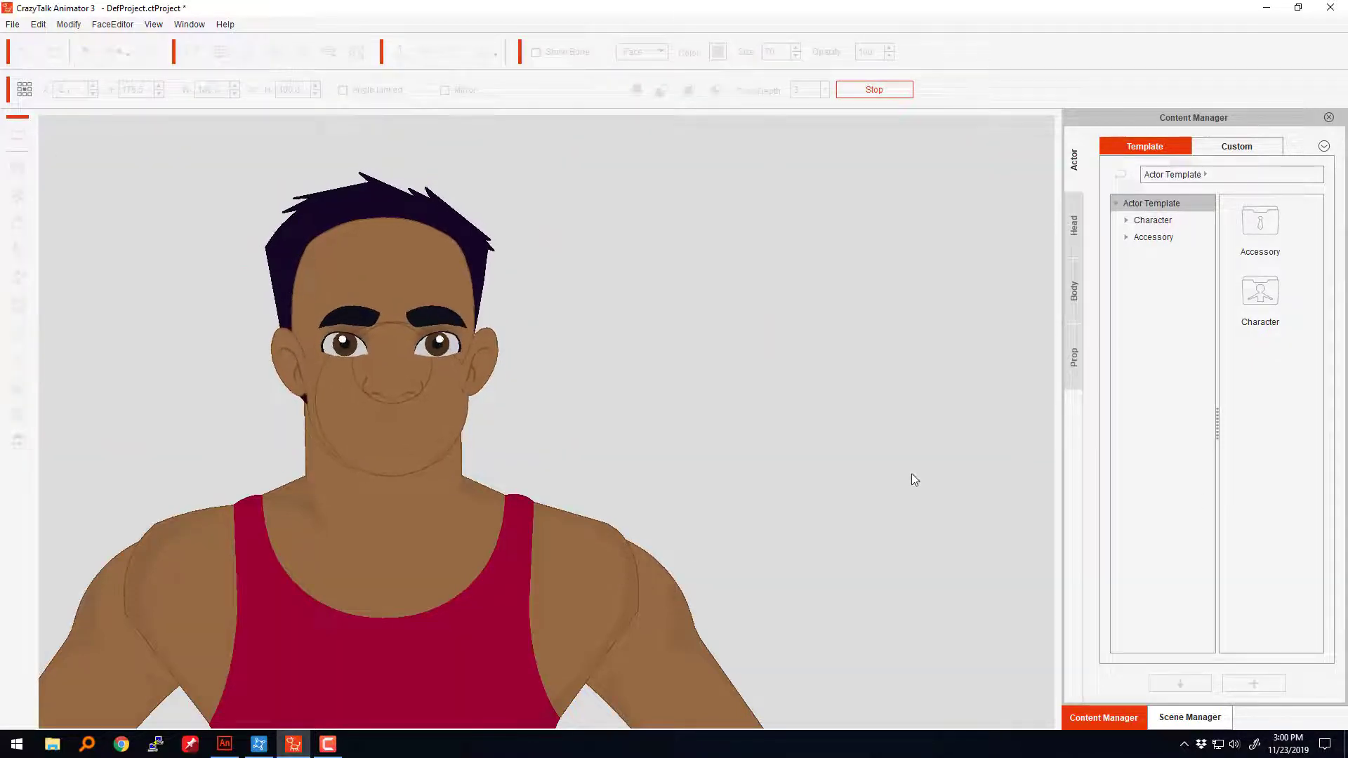
click(701, 360)
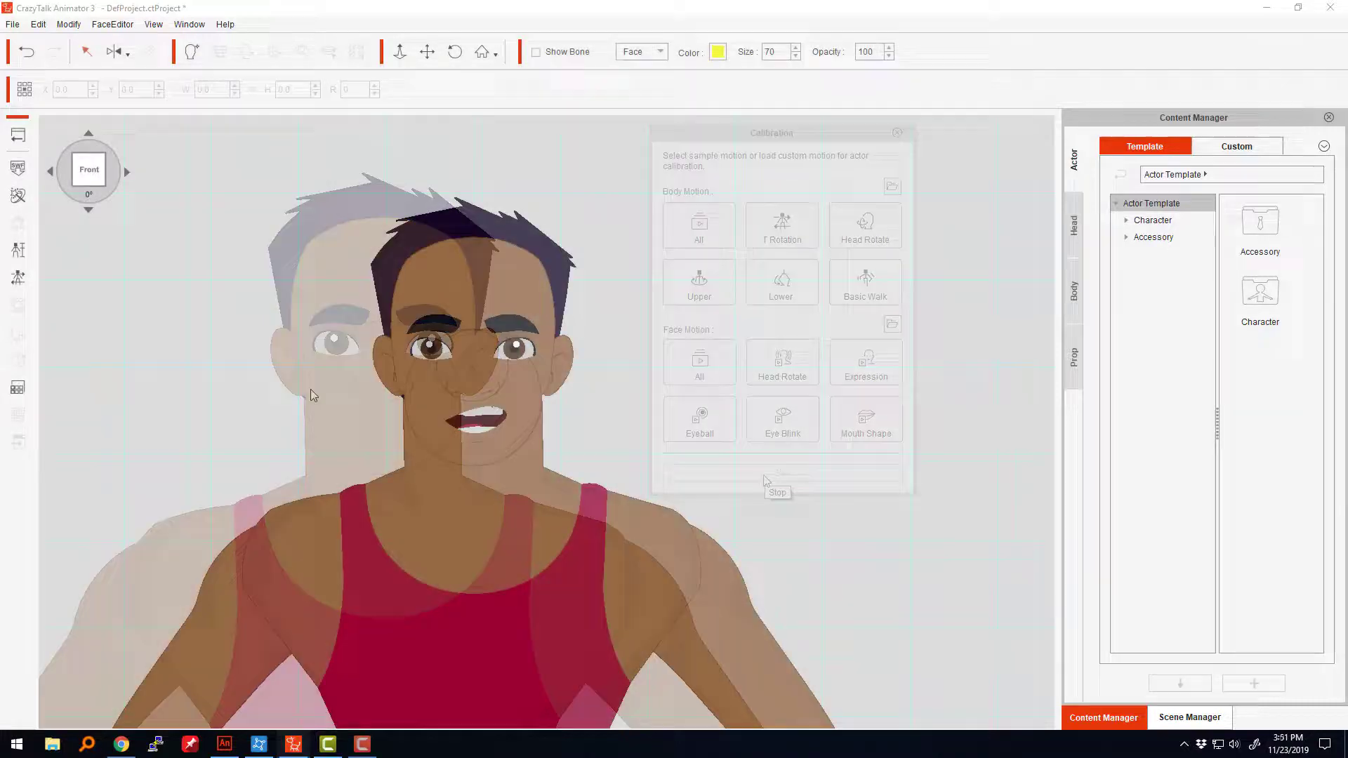
Step: Refresh the character to recalculate it after the SWF update
click(17, 197)
click(434, 370)
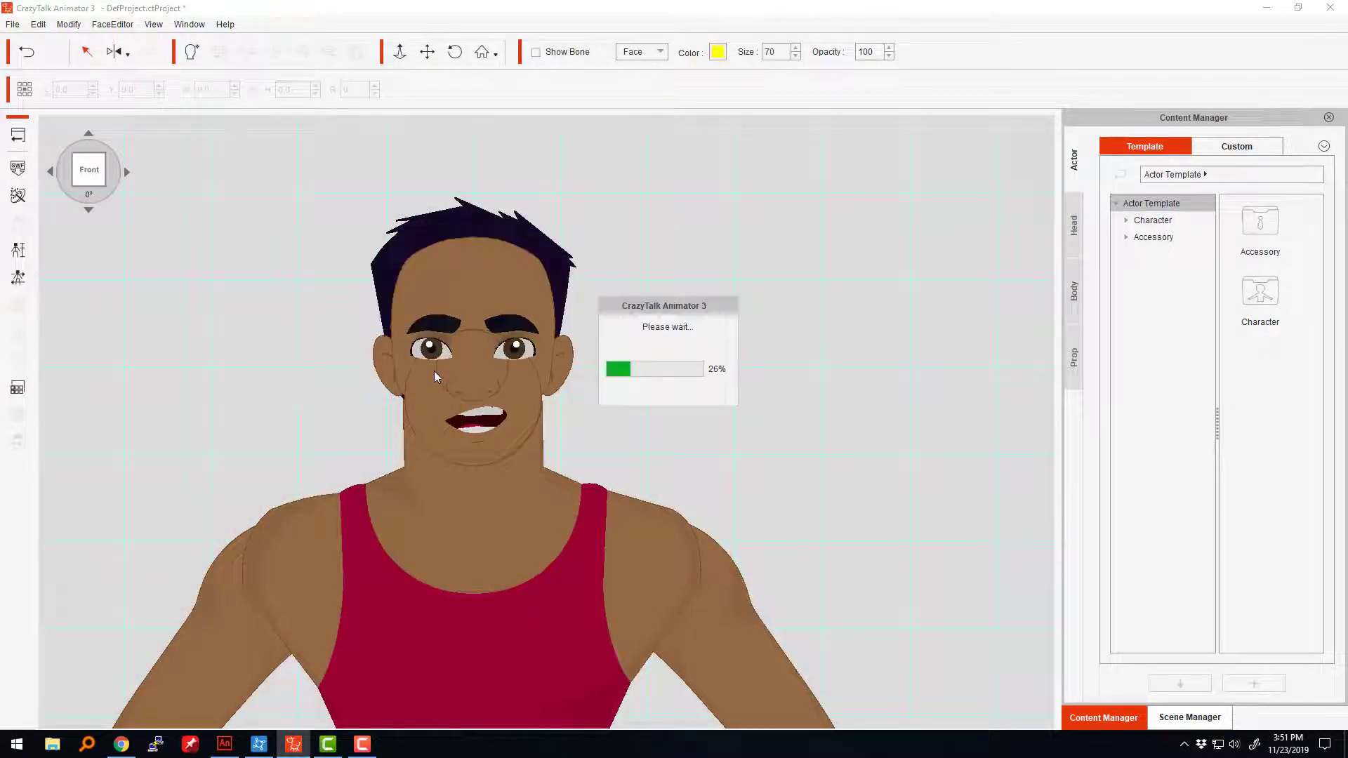
click(808, 424)
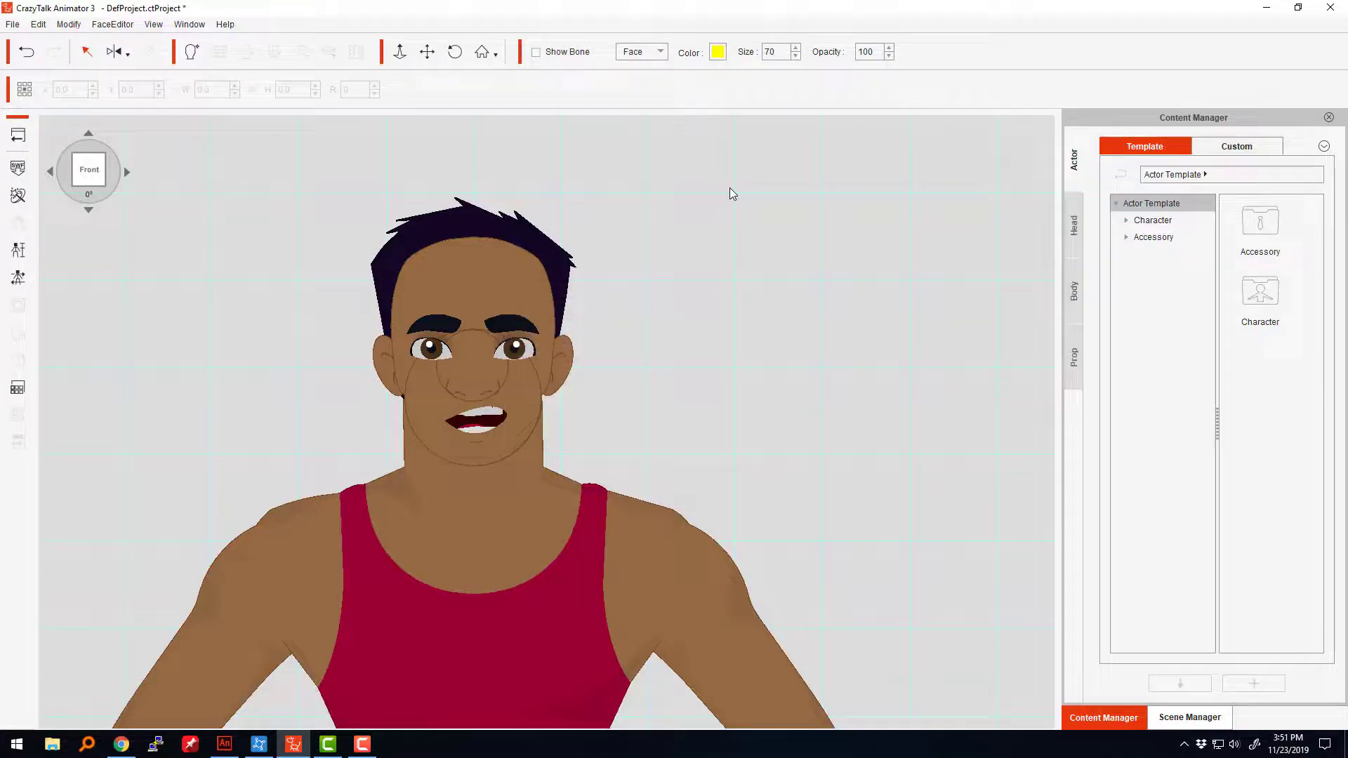
Step: Select the right eye, run Face Preview, then play all face calibration motions
click(510, 365)
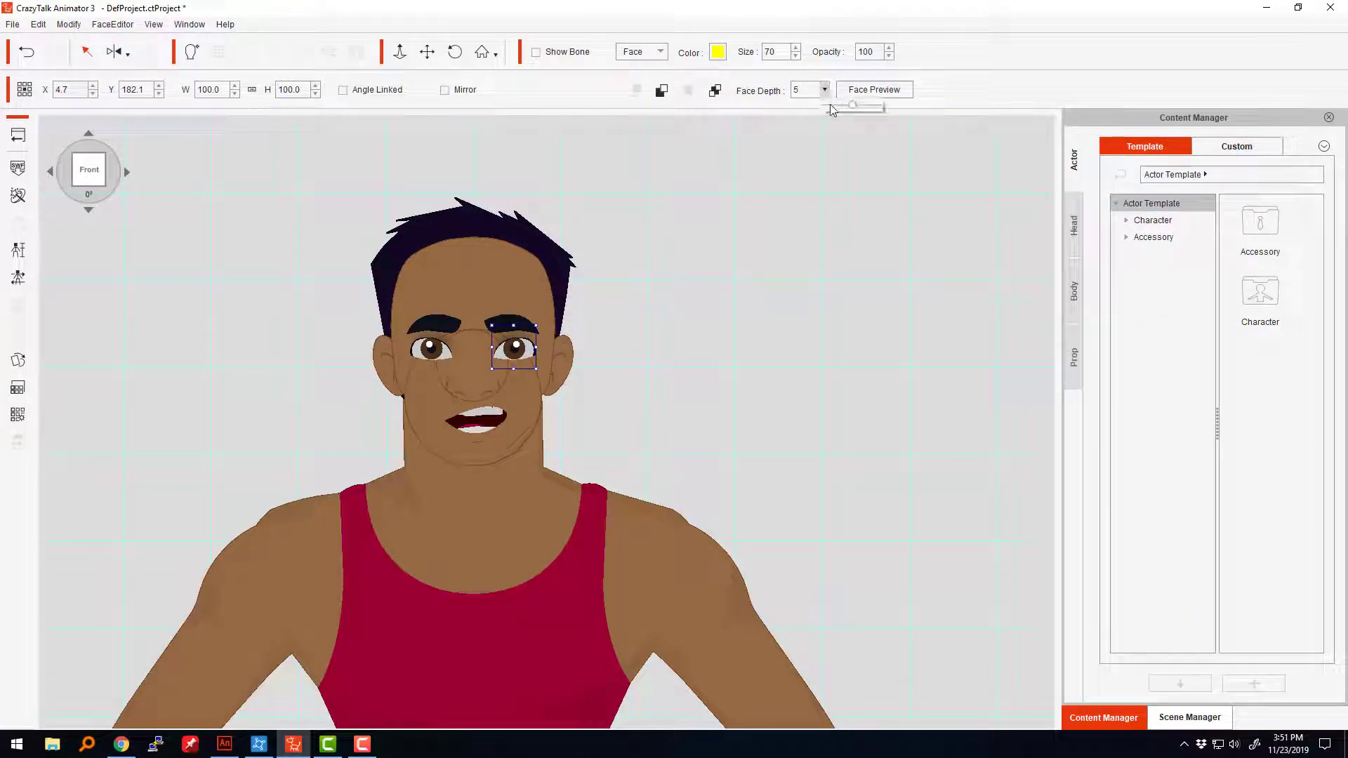
click(877, 90)
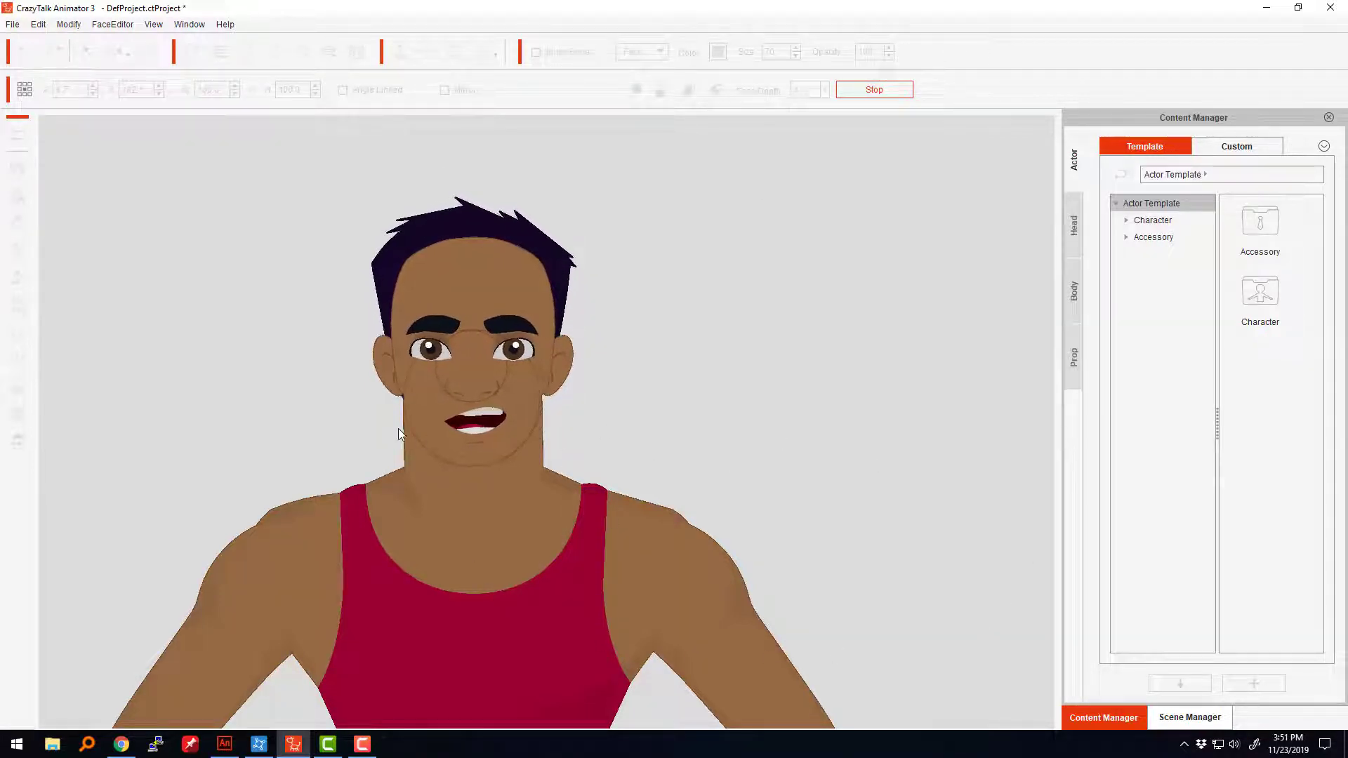
click(874, 89)
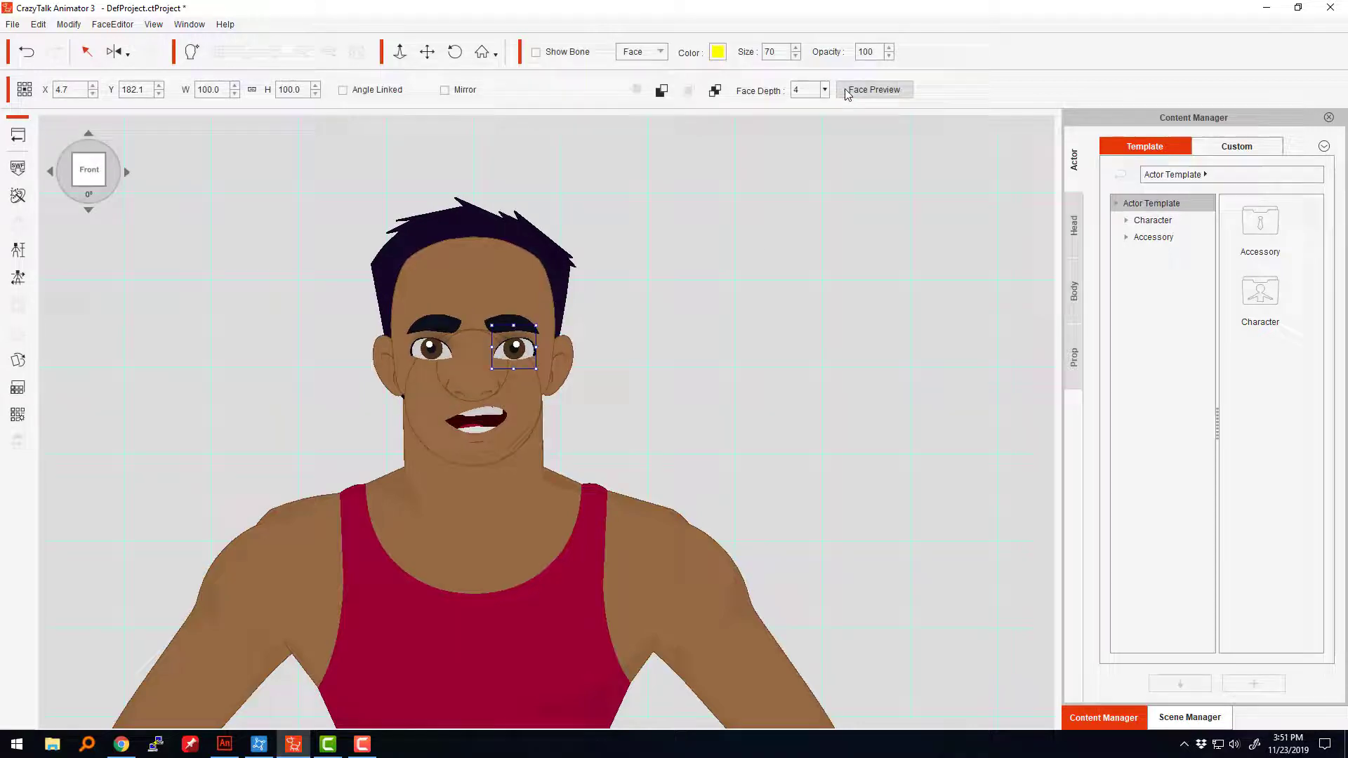
click(18, 278)
click(852, 370)
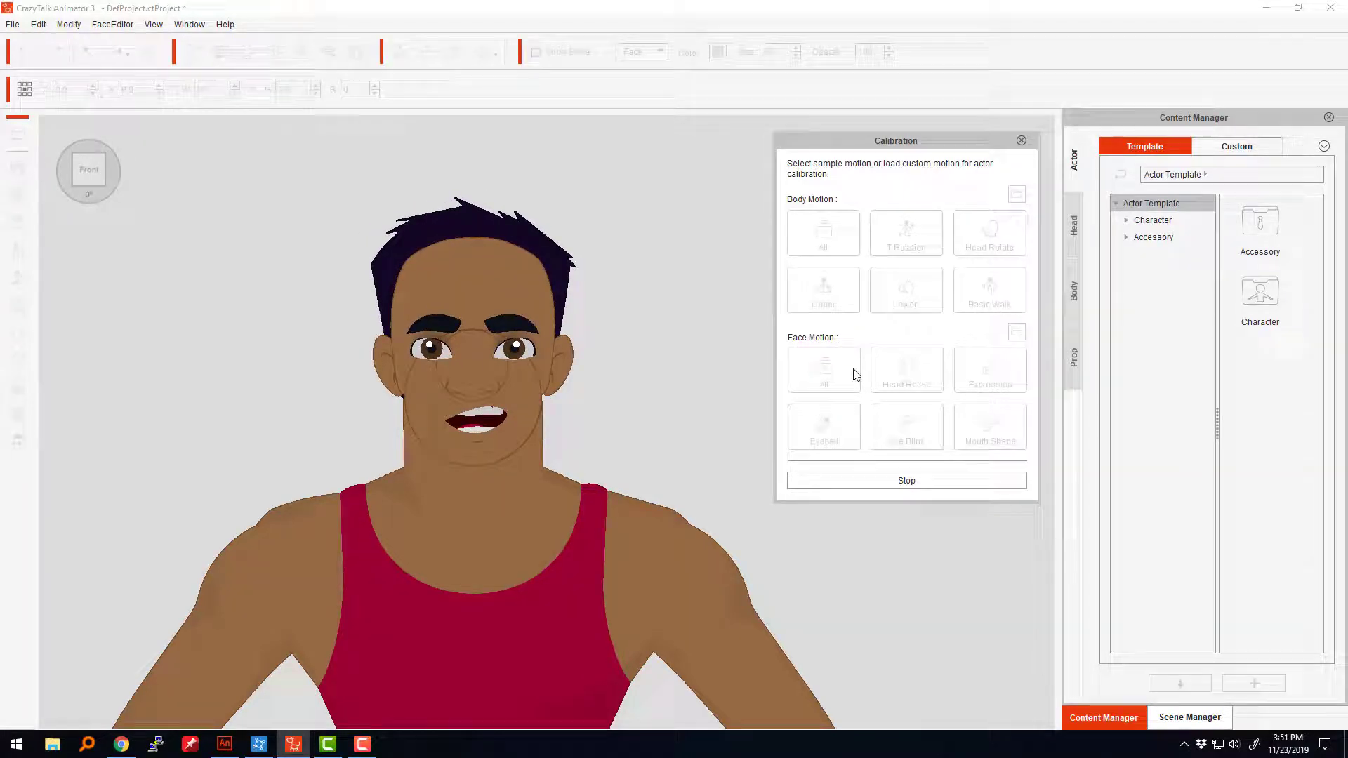
Step: Stop the calibration, preview the goateed face, then replay all face calibration motions
click(901, 481)
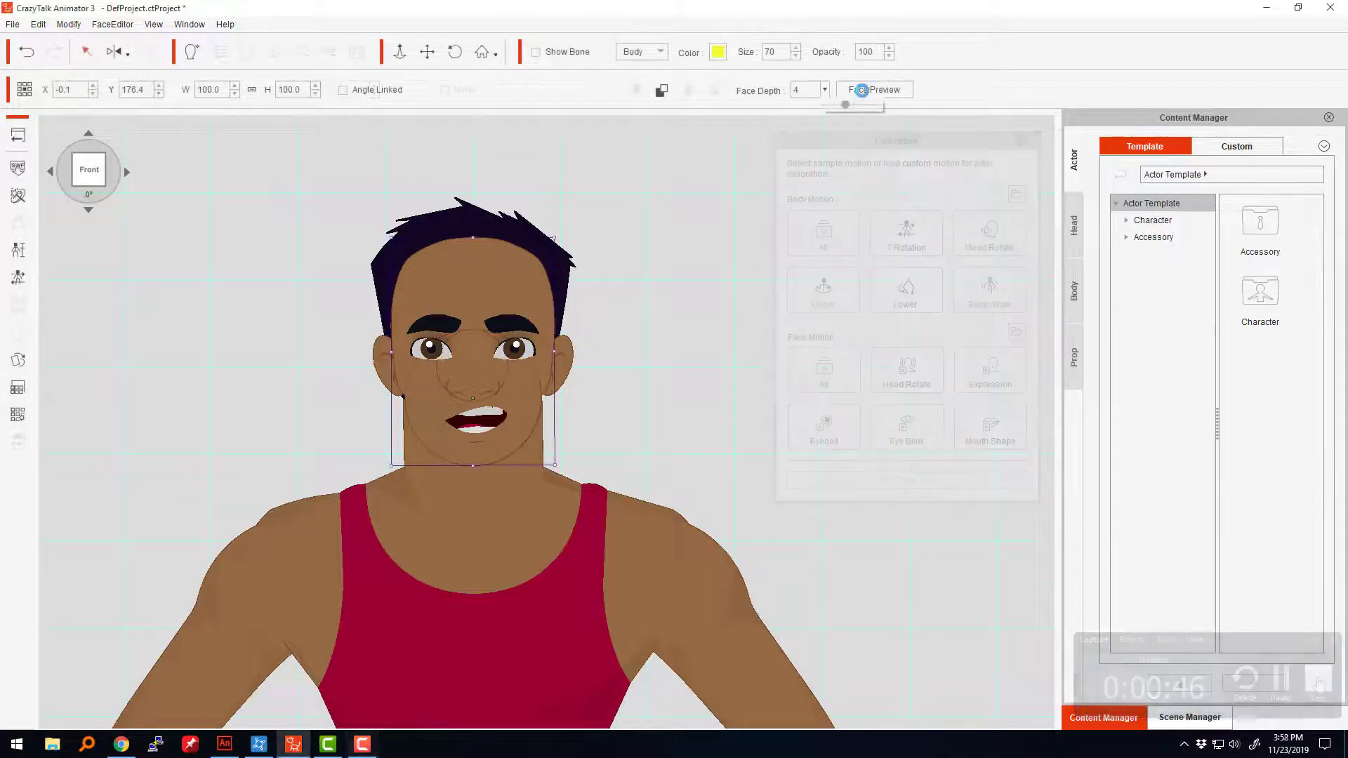
click(861, 89)
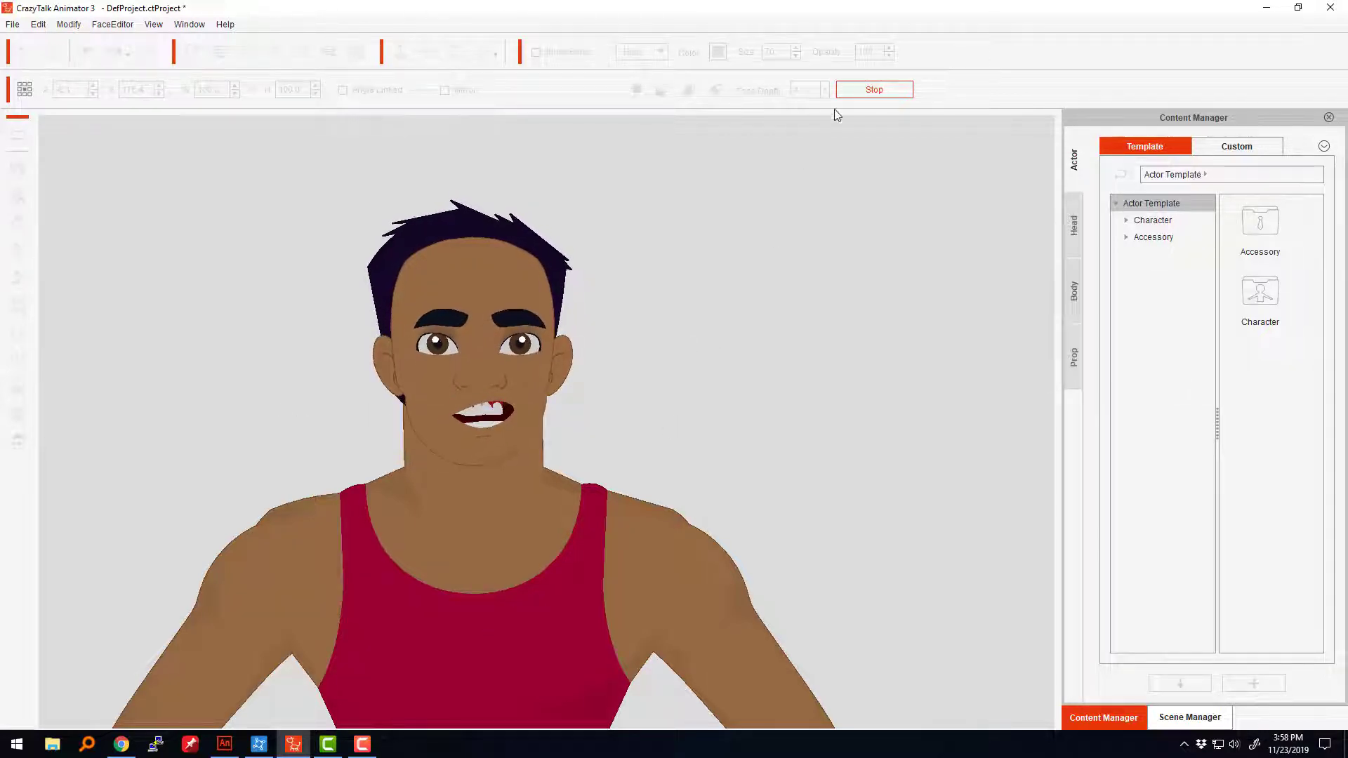
click(874, 90)
click(26, 273)
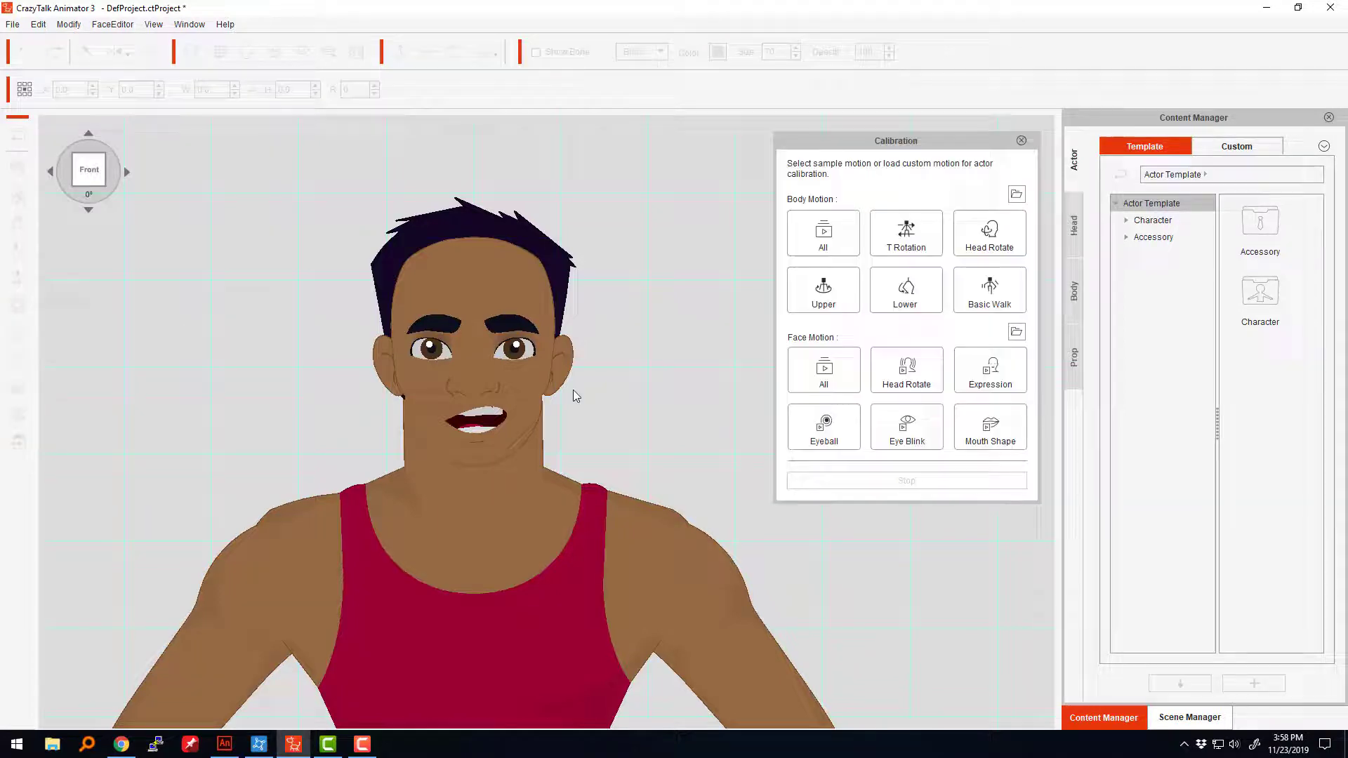
click(848, 383)
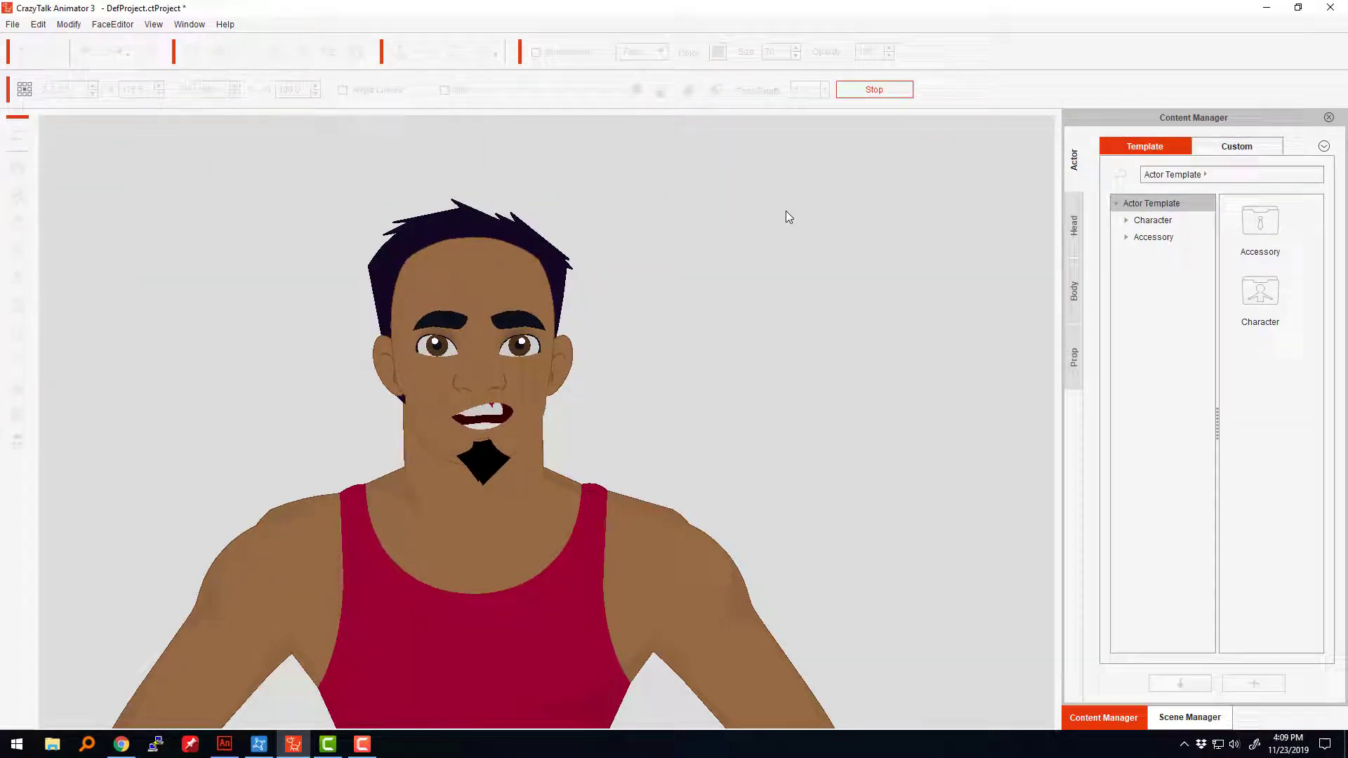
Step: Stop the face animation and play the Head Rotate calibration motion
click(875, 90)
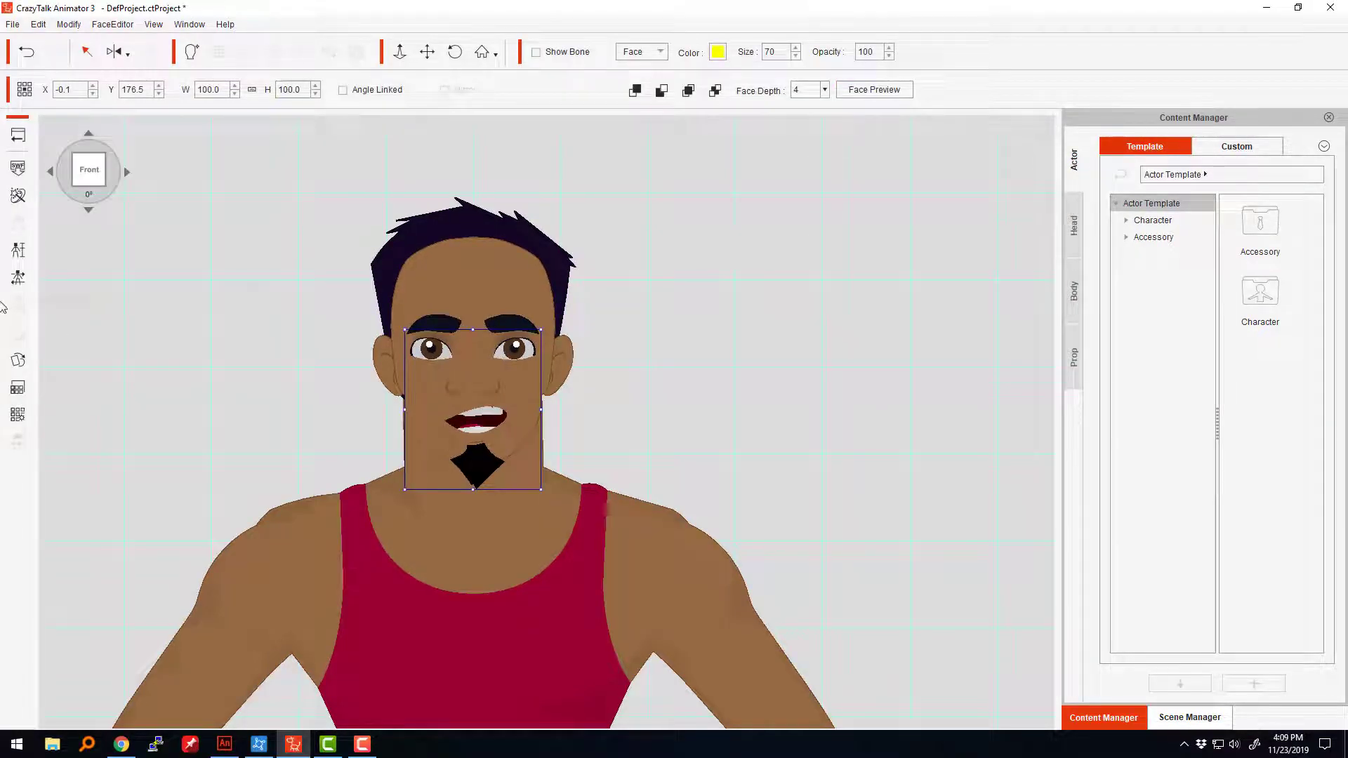
click(17, 280)
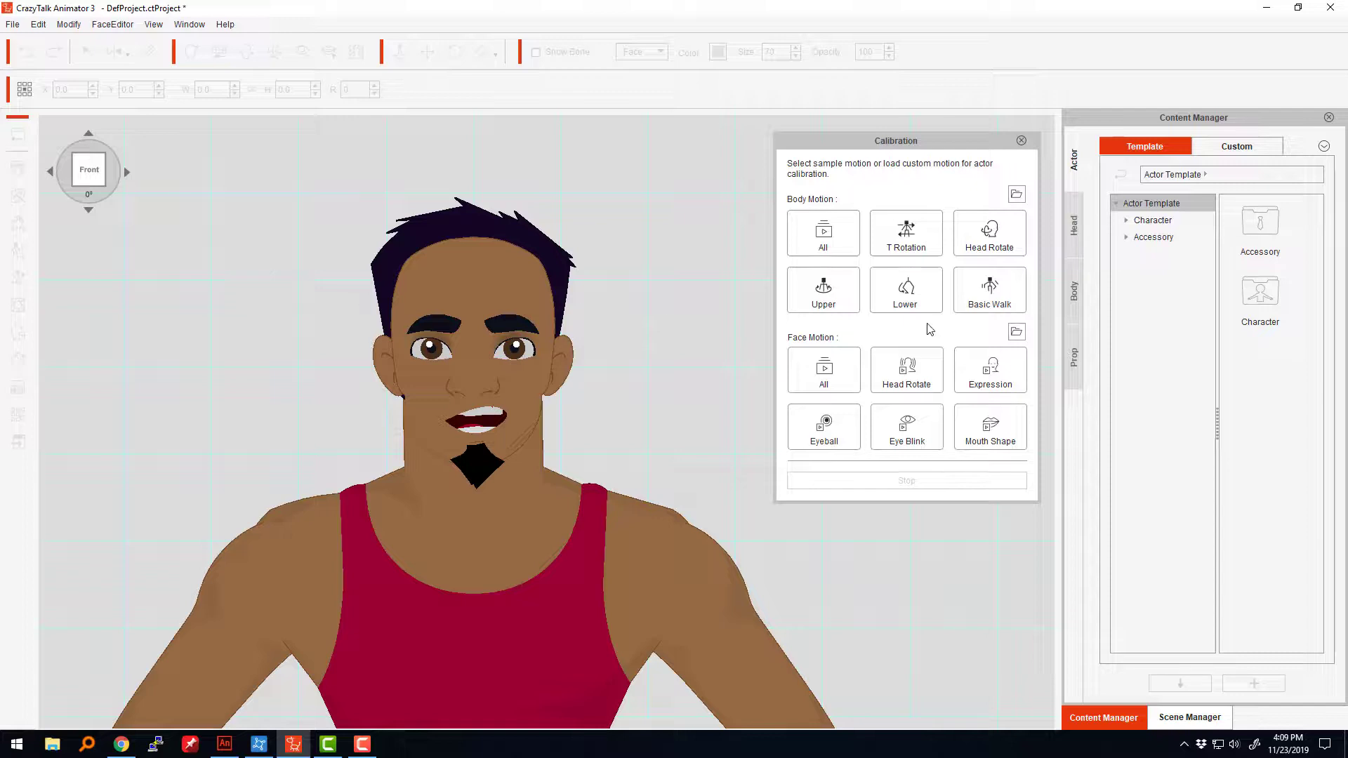
click(926, 379)
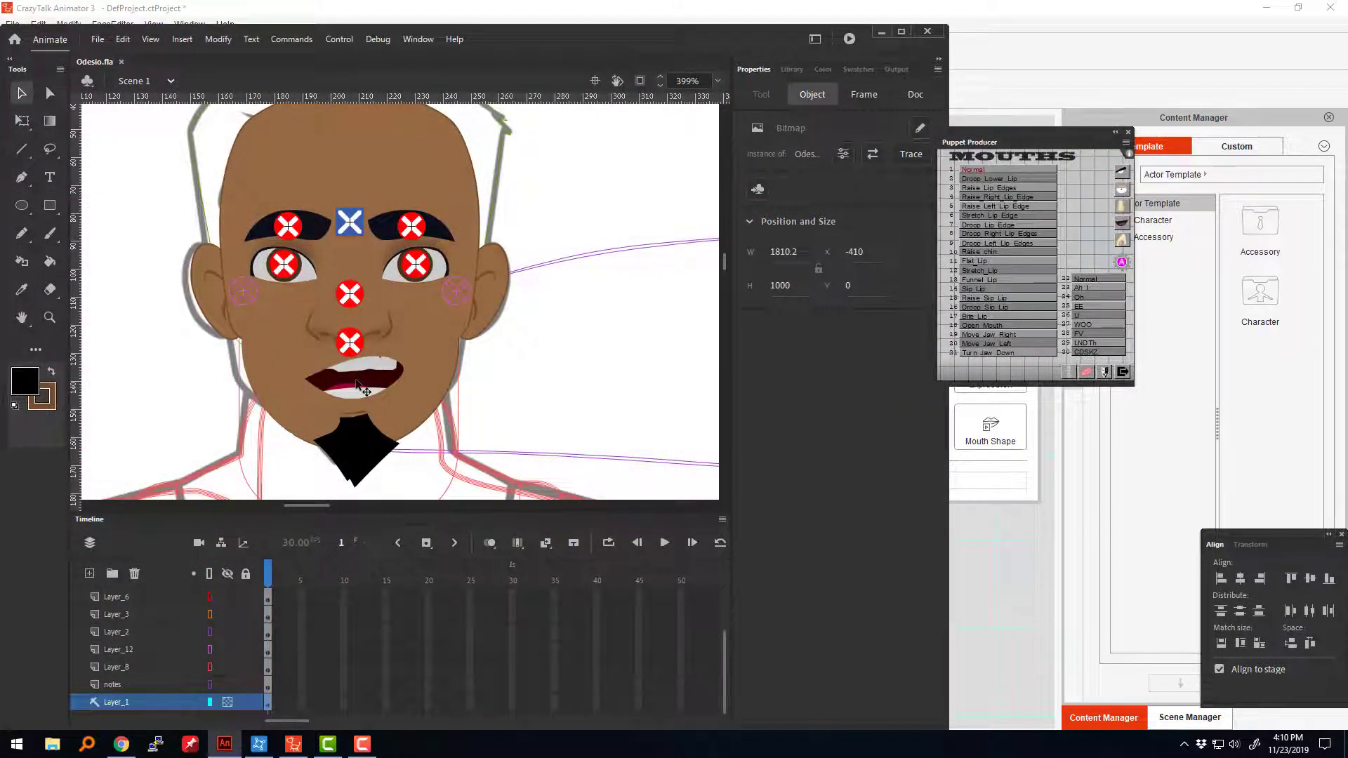
Step: Edit the mouth fill shape inside Symbol 39, then return to Scene 1
double_click(357, 380)
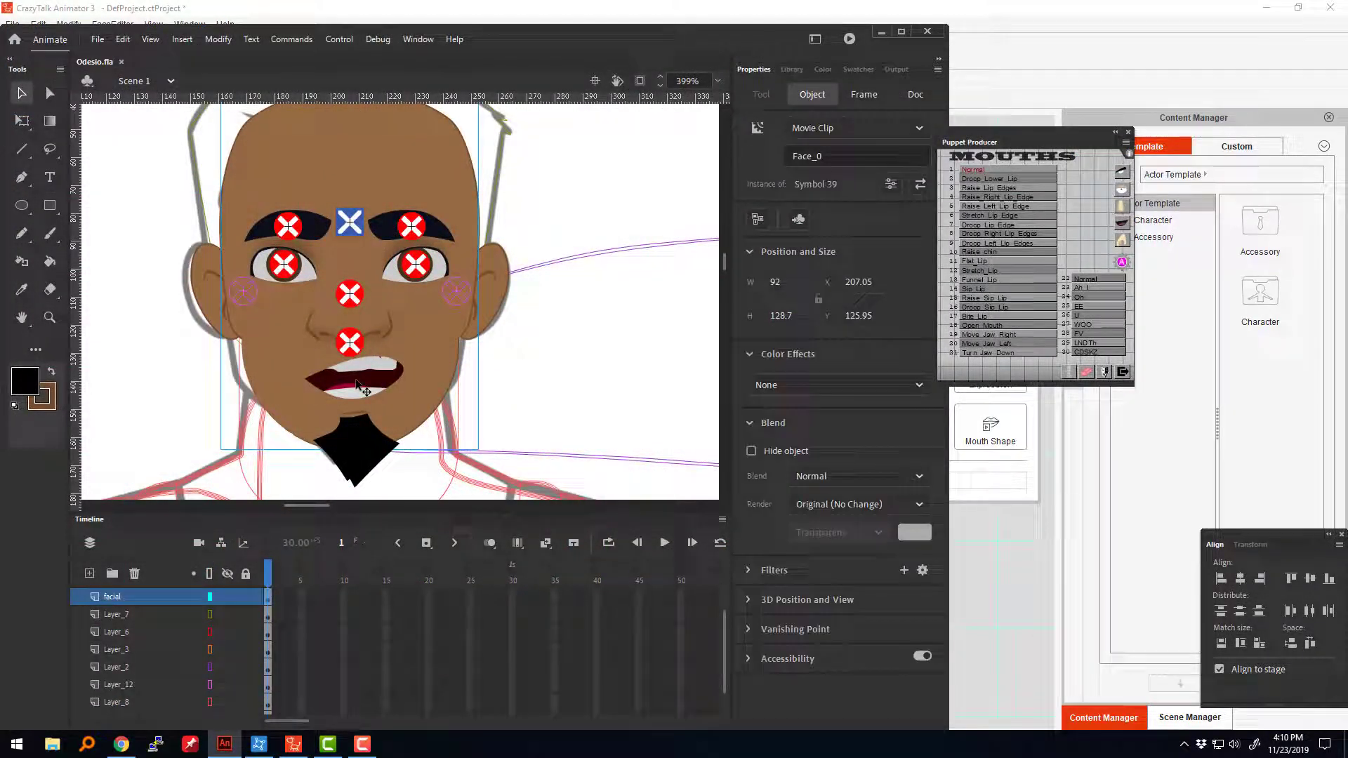
click(404, 385)
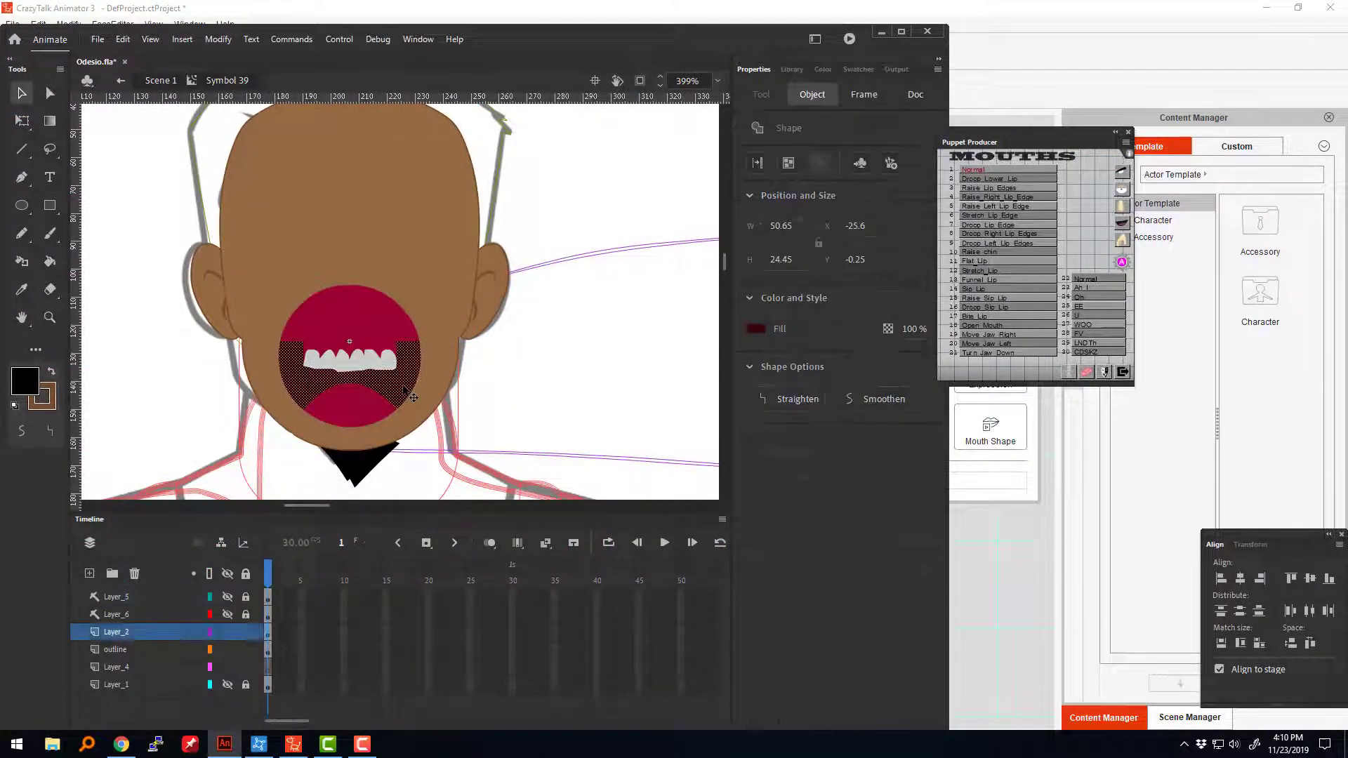
click(520, 391)
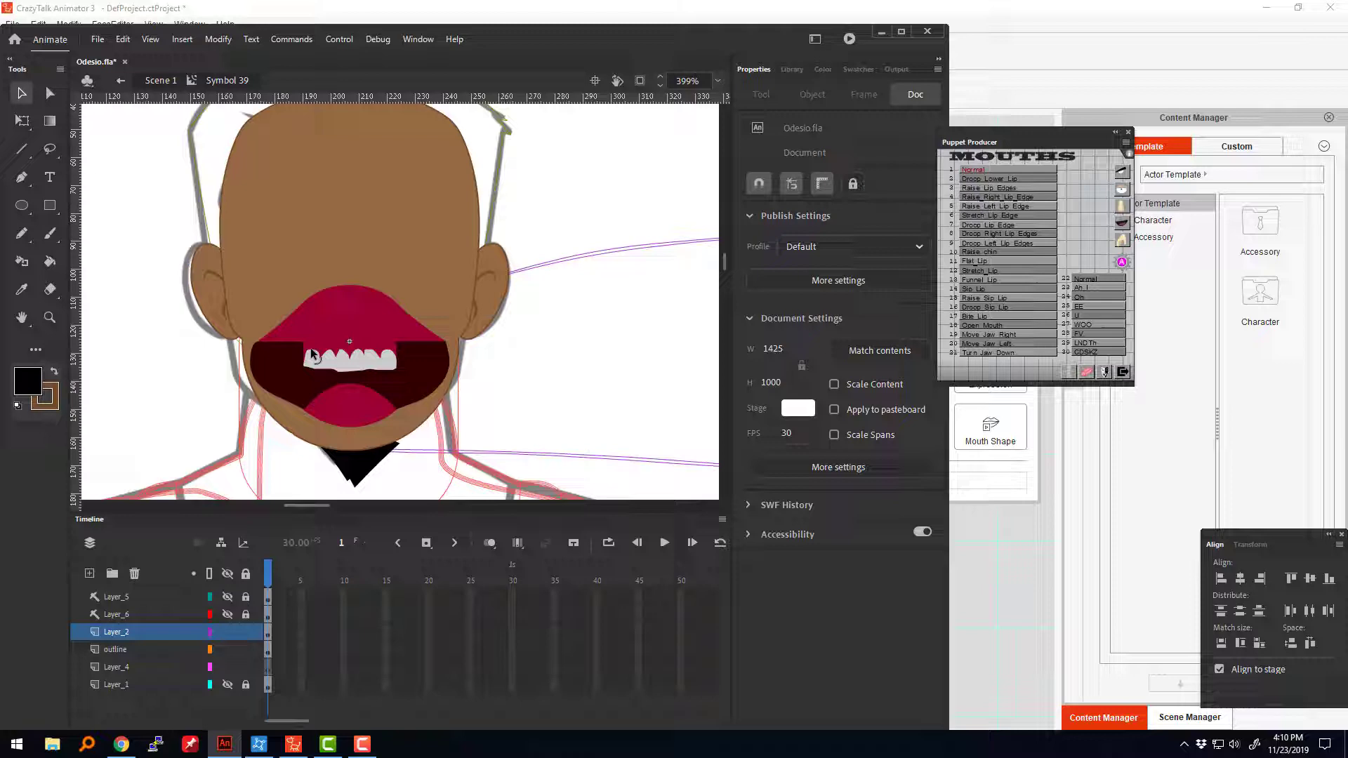
double_click(528, 389)
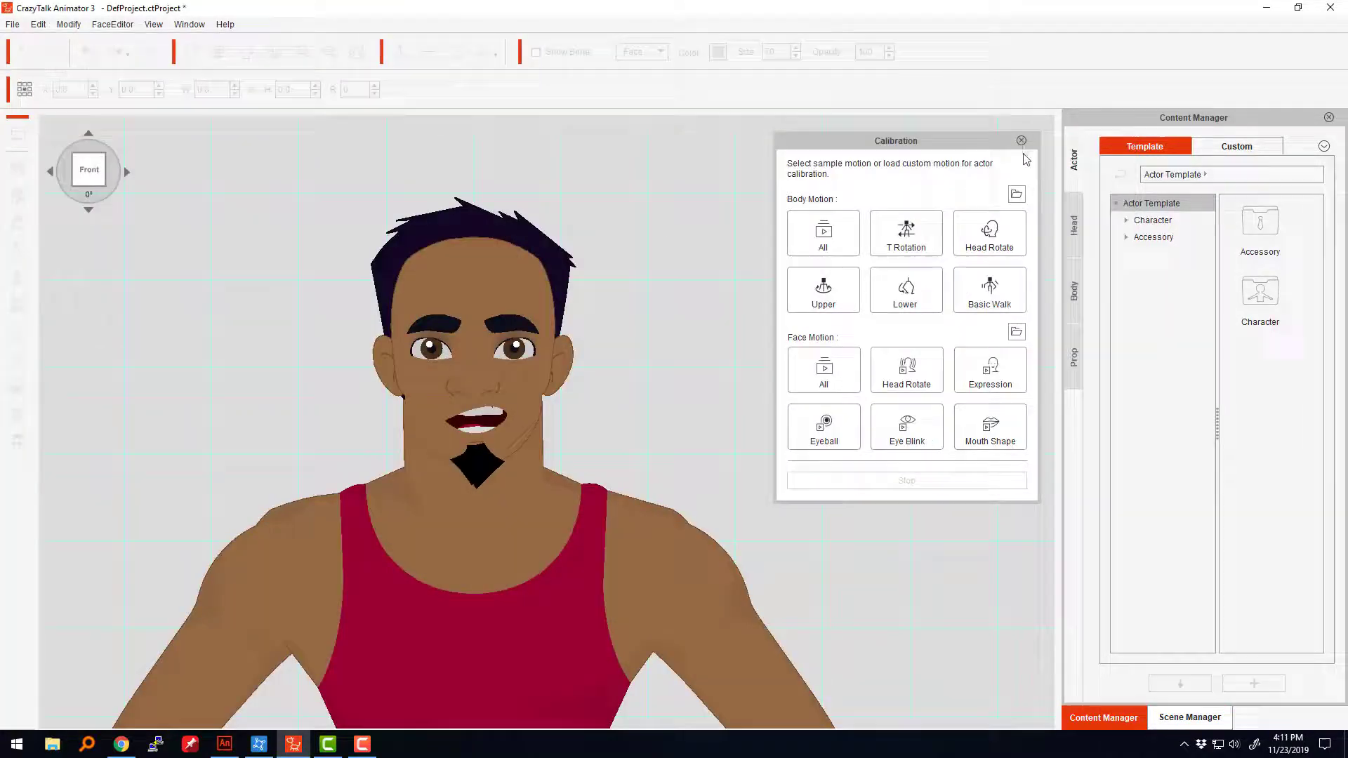
Step: Import the revised face SWF, accept the loading options and notice, and try a head-turn preview
click(18, 168)
double_click(393, 327)
click(602, 468)
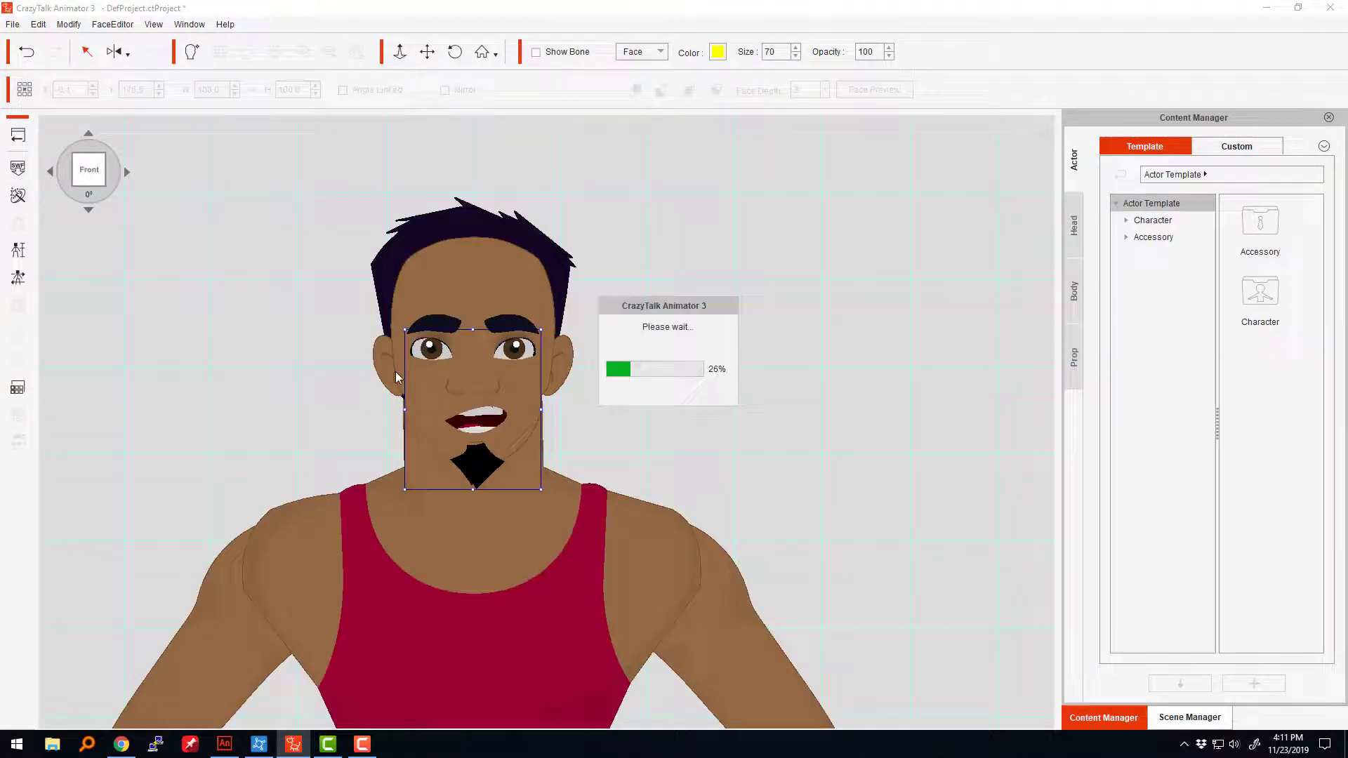
key(Return)
click(917, 370)
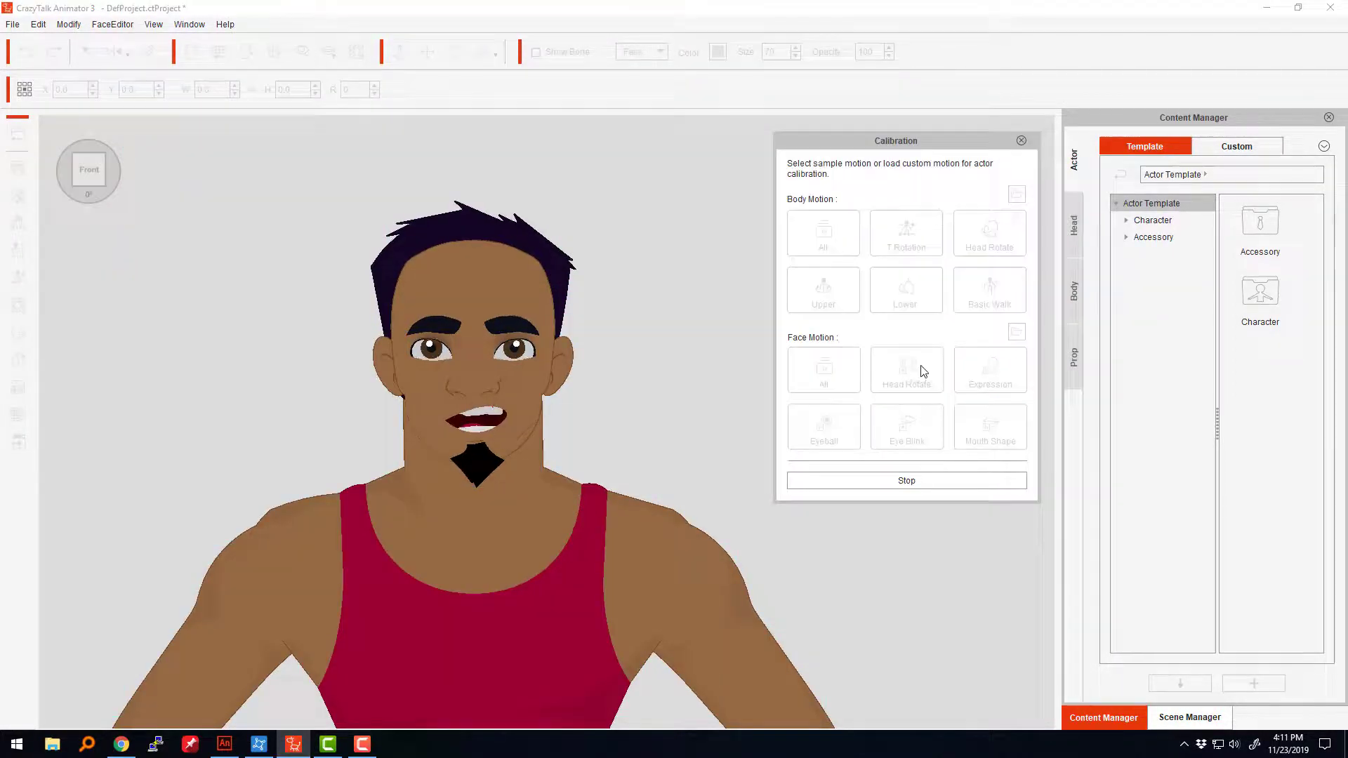
click(1022, 141)
click(849, 94)
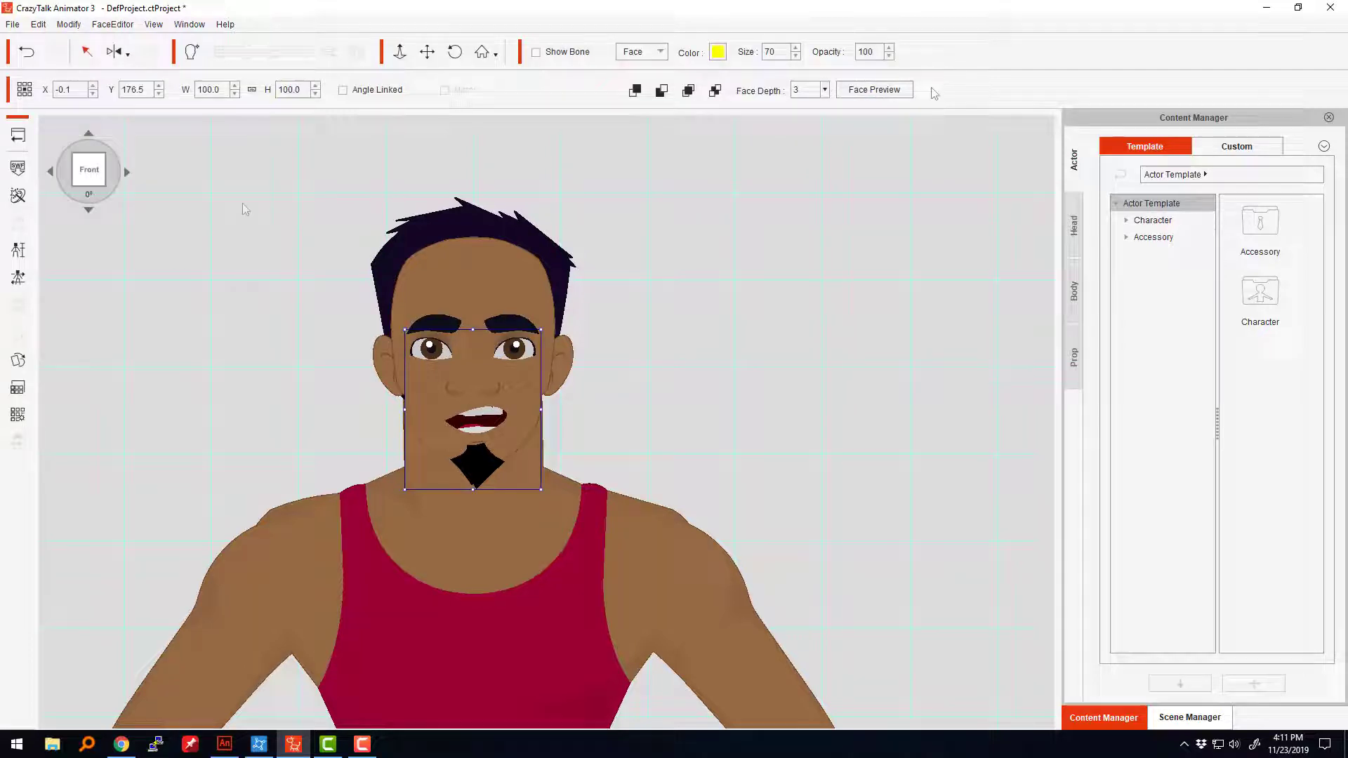
Step: Play the Head Rotate calibration motion twice, stopping and reopening Calibration in between
click(18, 277)
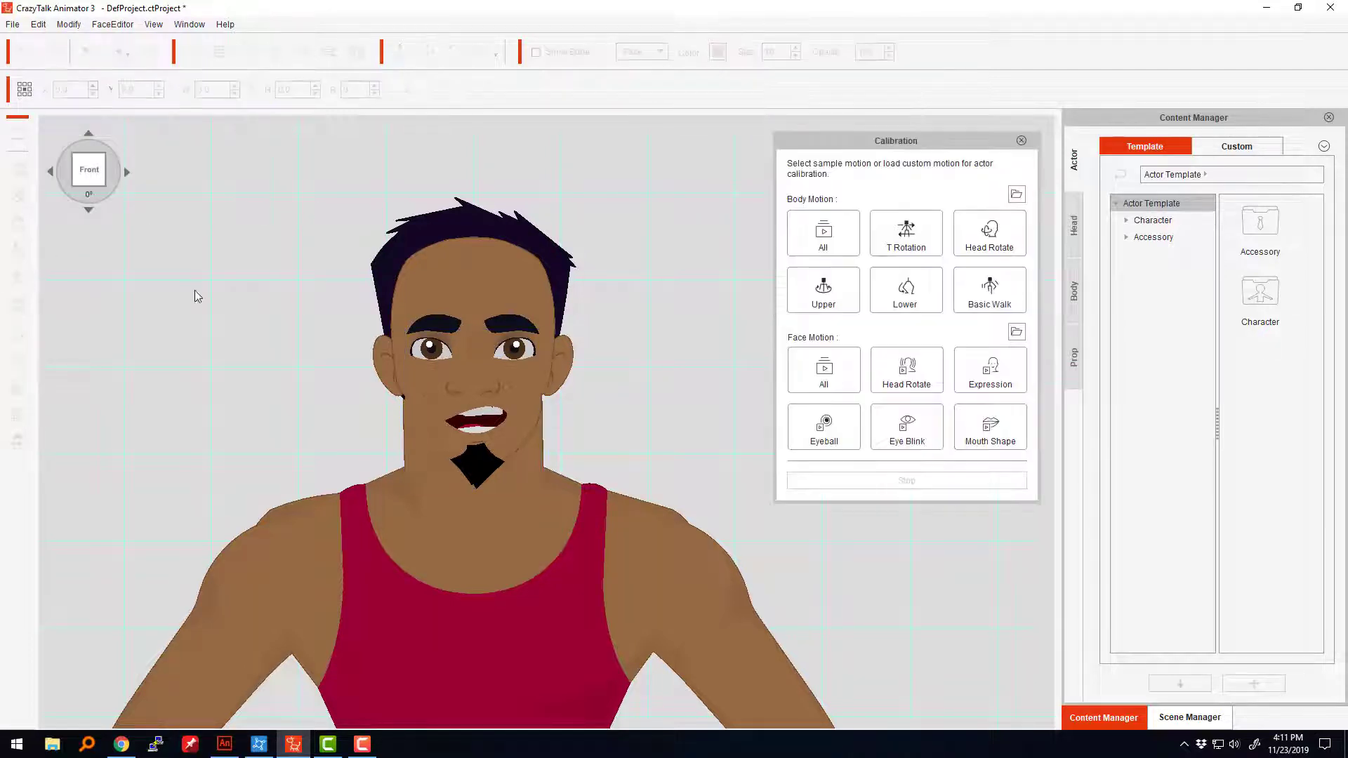
click(923, 366)
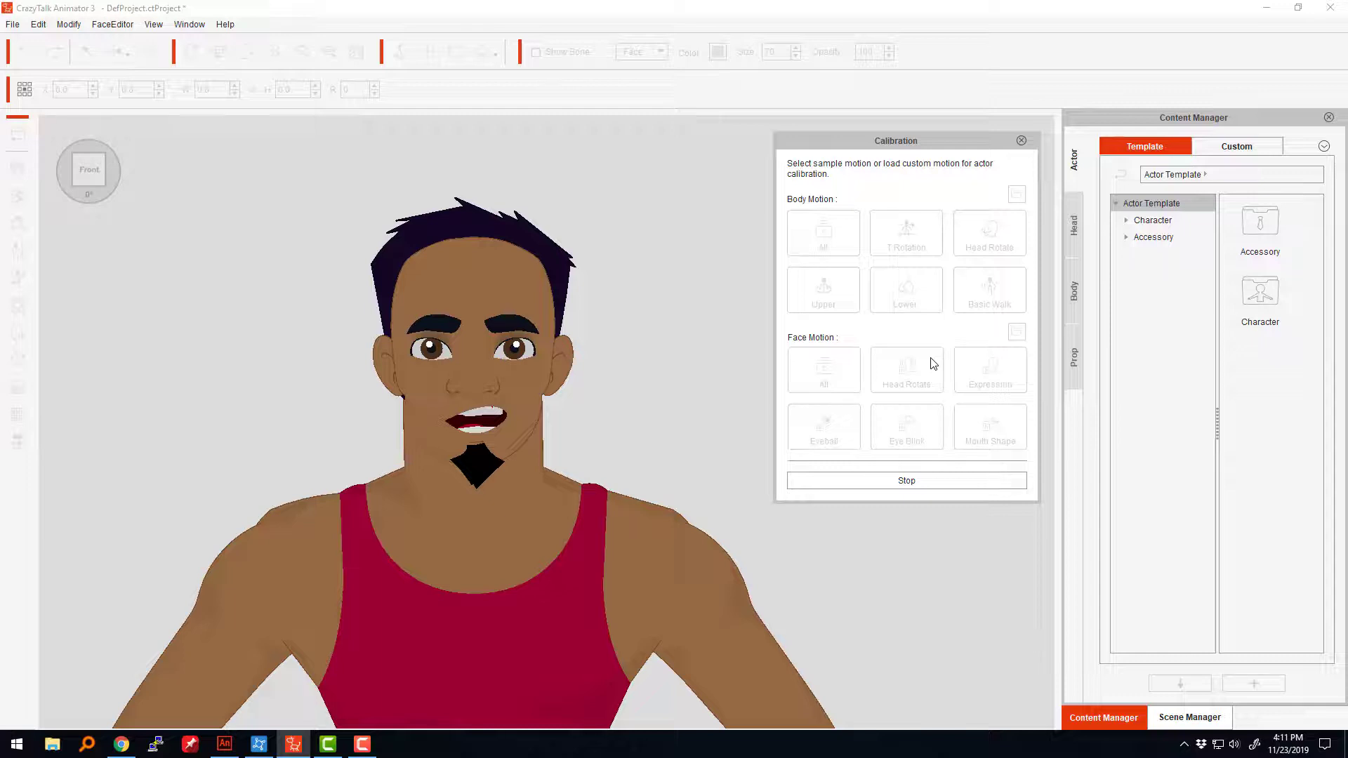
click(924, 478)
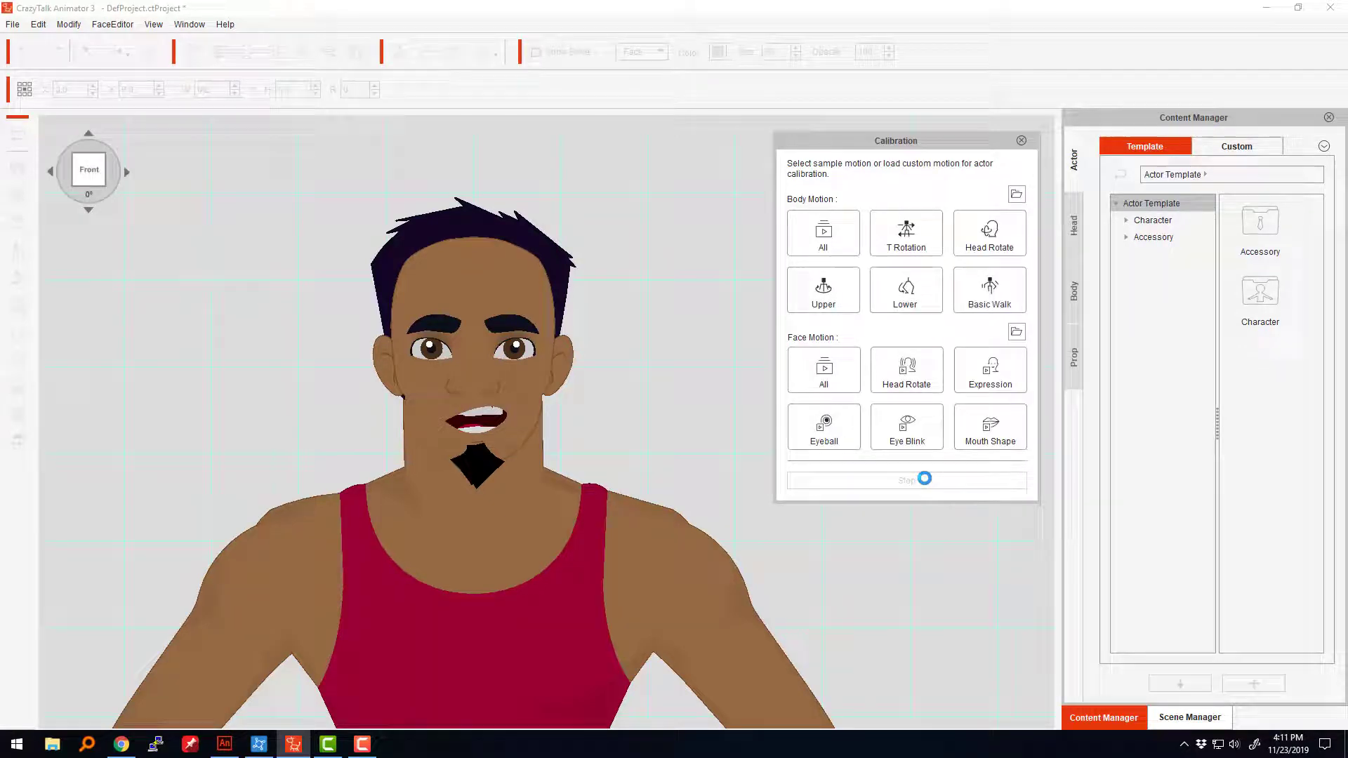
click(1022, 141)
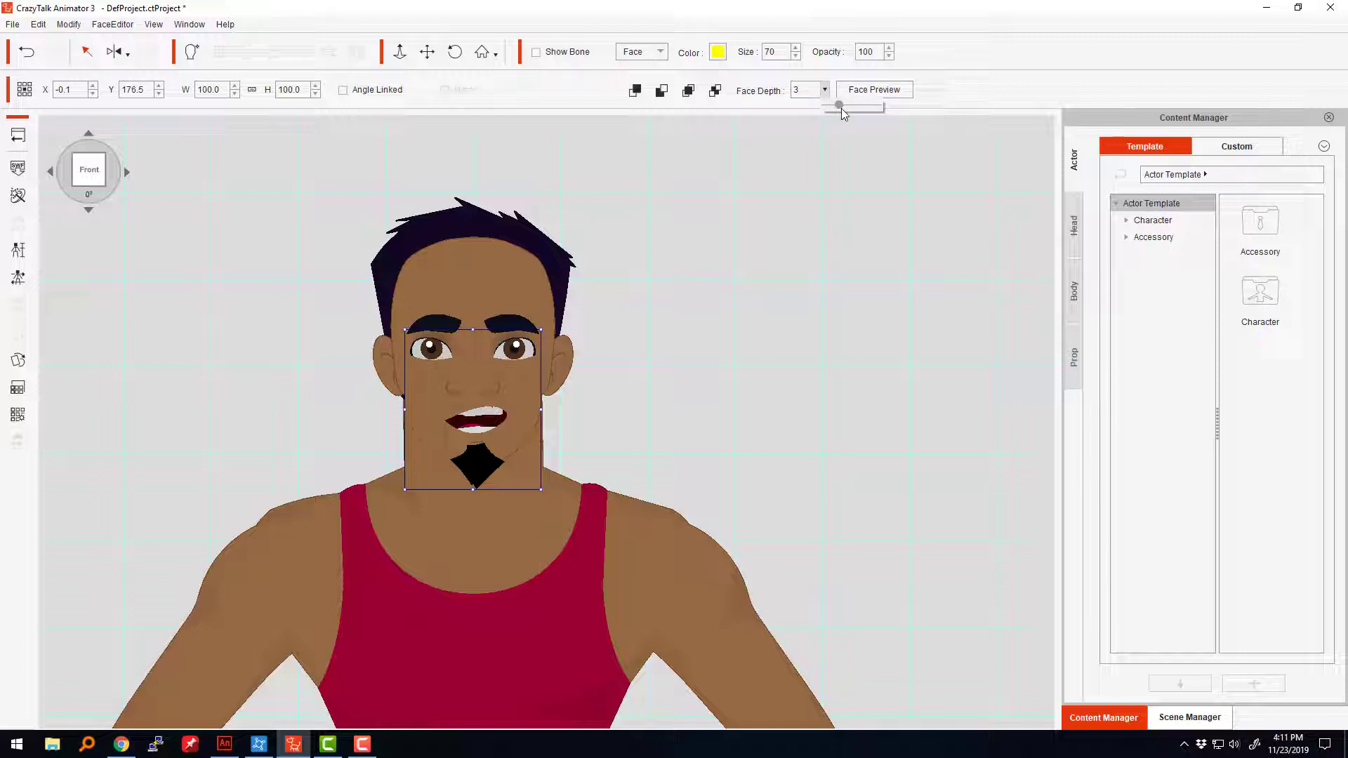
click(21, 278)
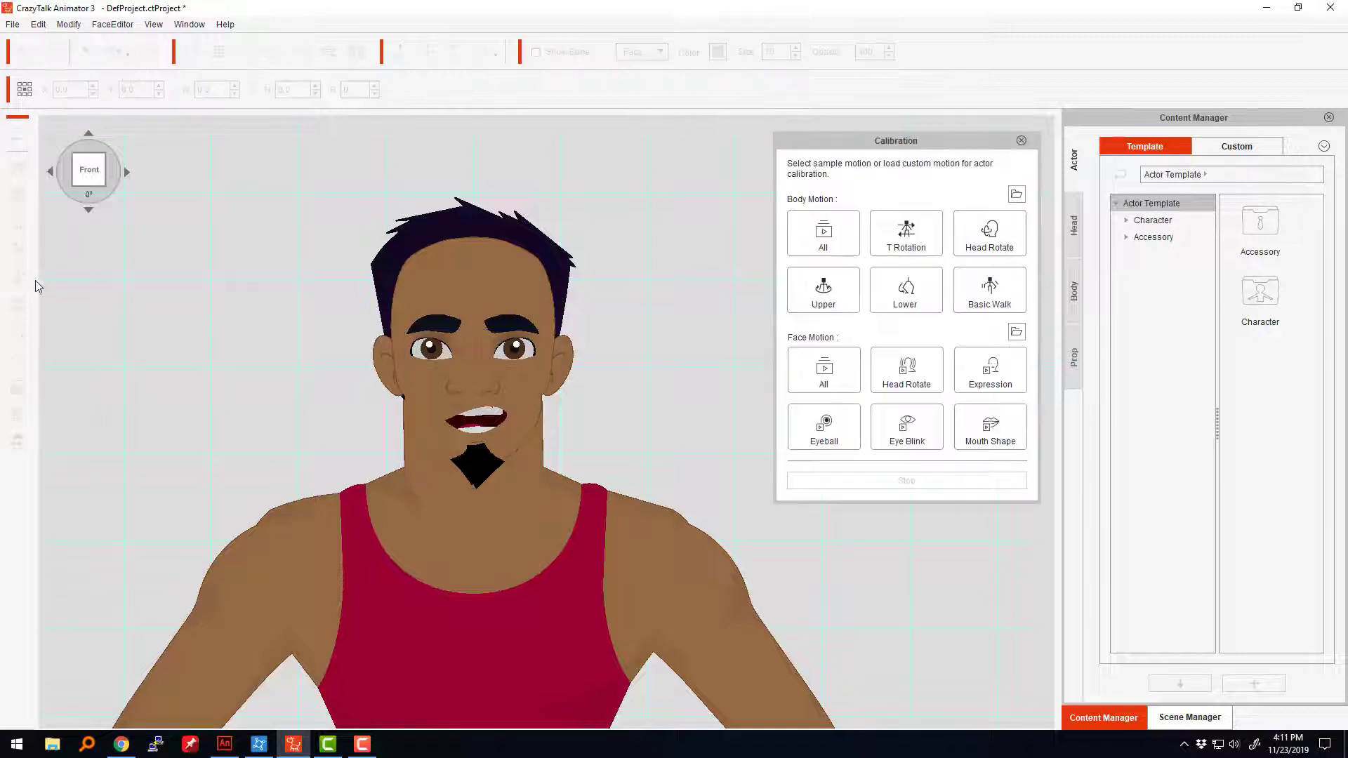
click(906, 379)
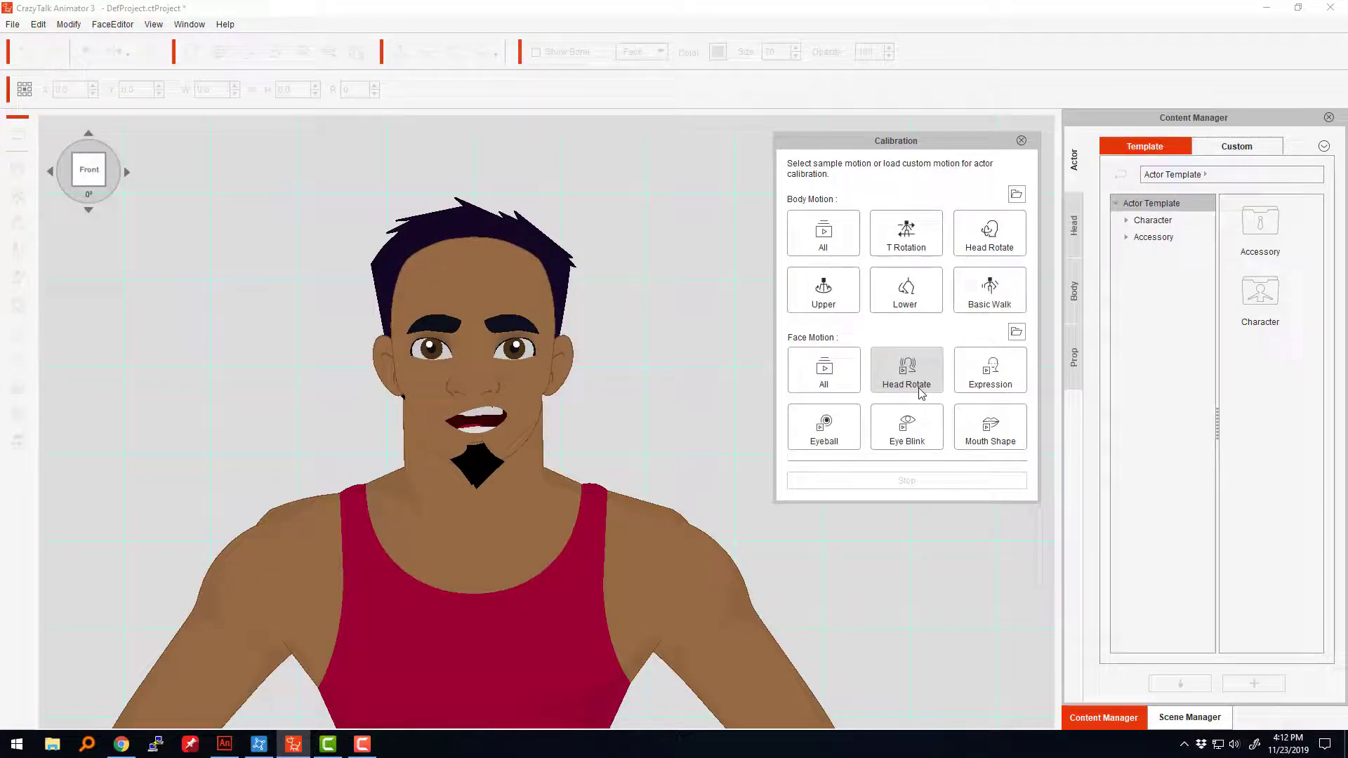
Step: In Animate, reshape the left edge of the dark mouth interior
key(alt+Tab)
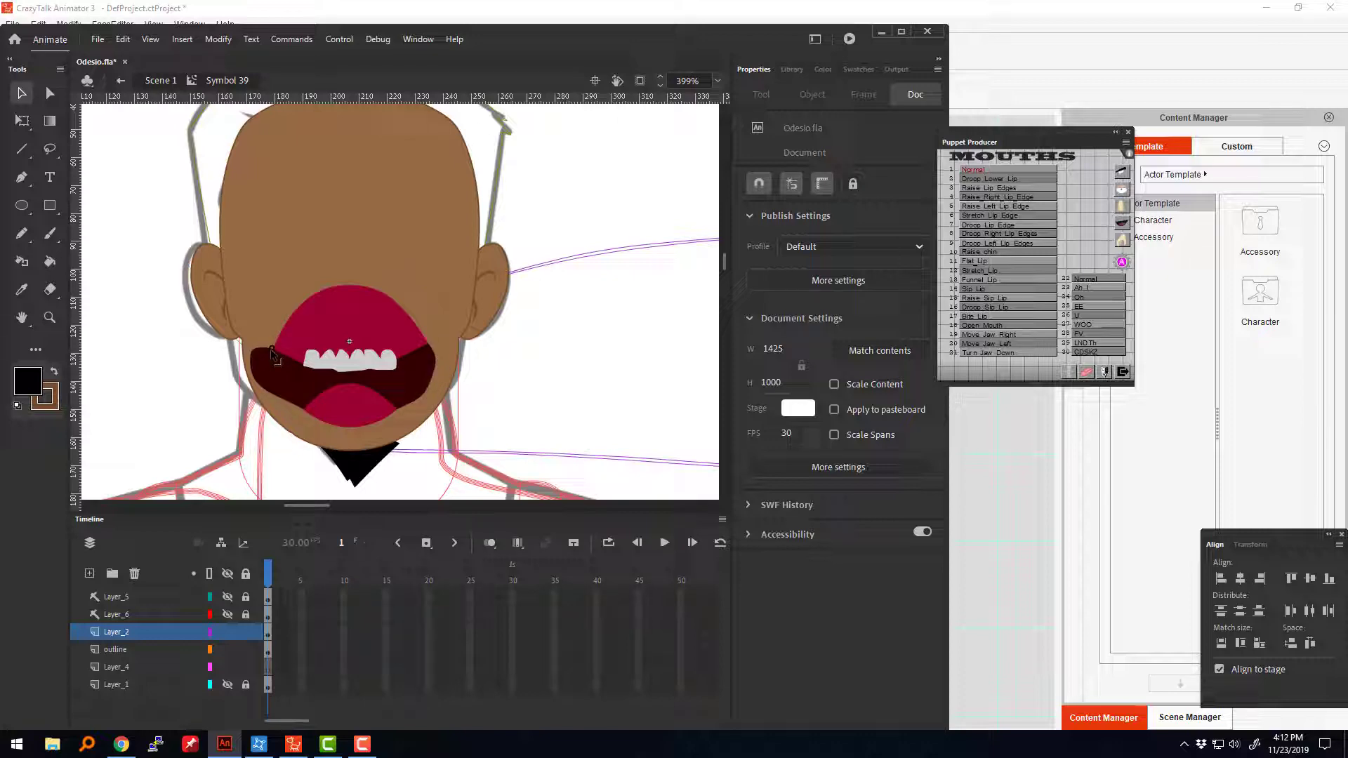
drag(265, 391, 279, 401)
click(291, 401)
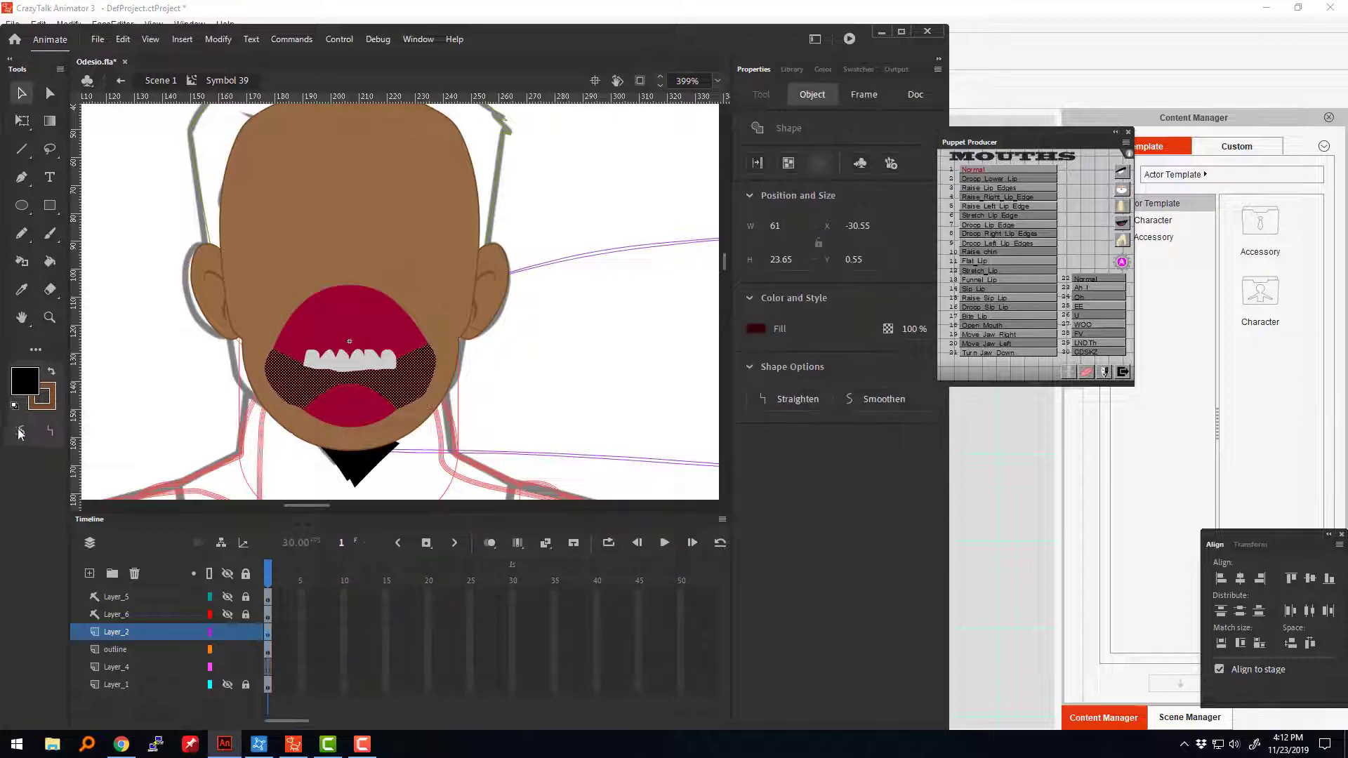
click(295, 411)
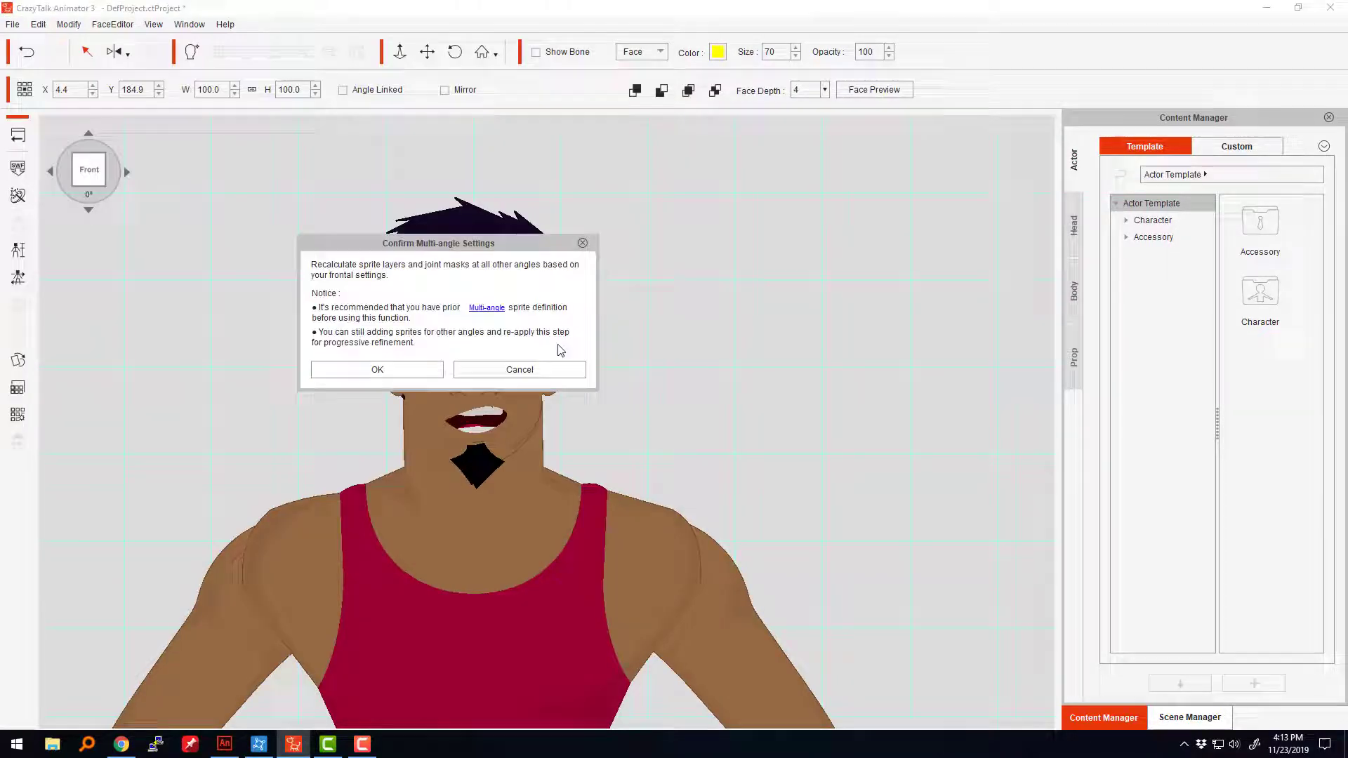
Step: Confirm recalculating all face angles from the frontal settings, play Head Rotate three times, then close Calibration
click(422, 367)
click(807, 421)
click(896, 372)
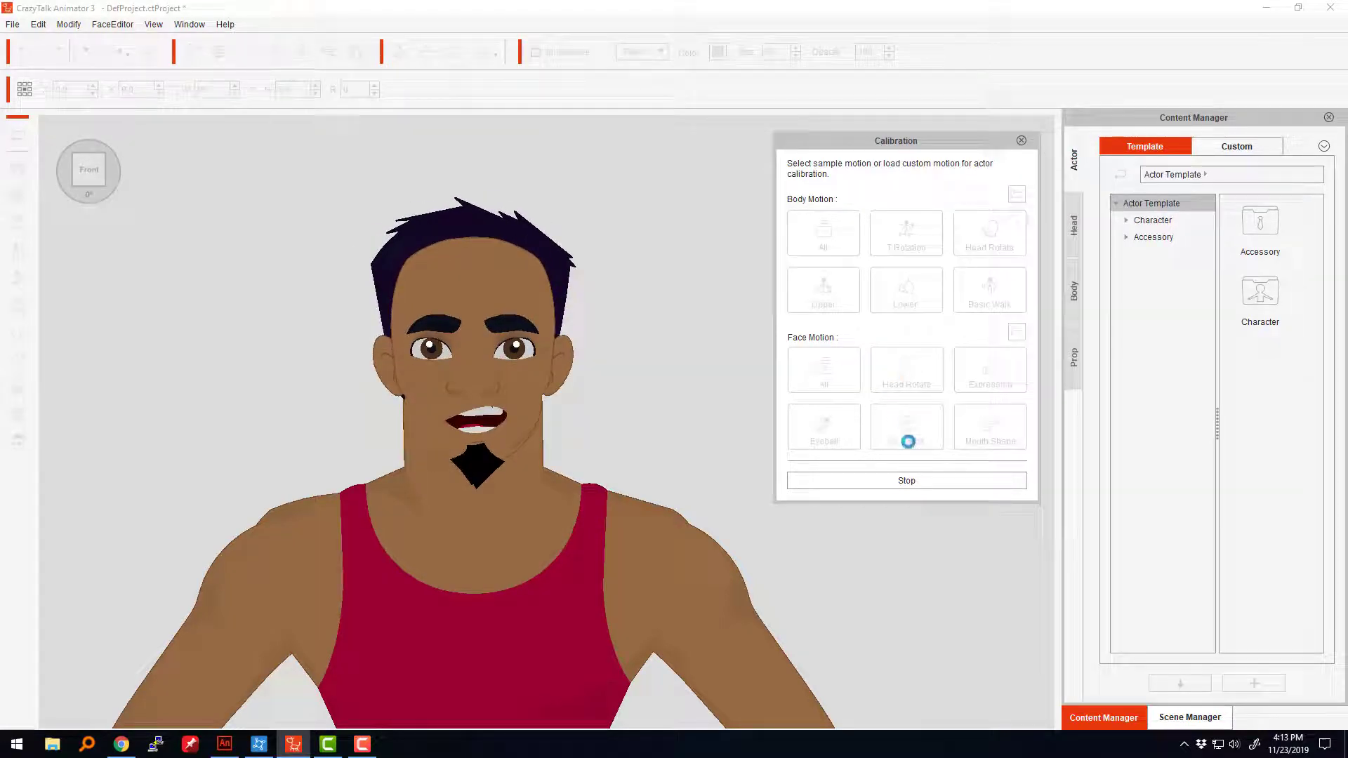
click(906, 480)
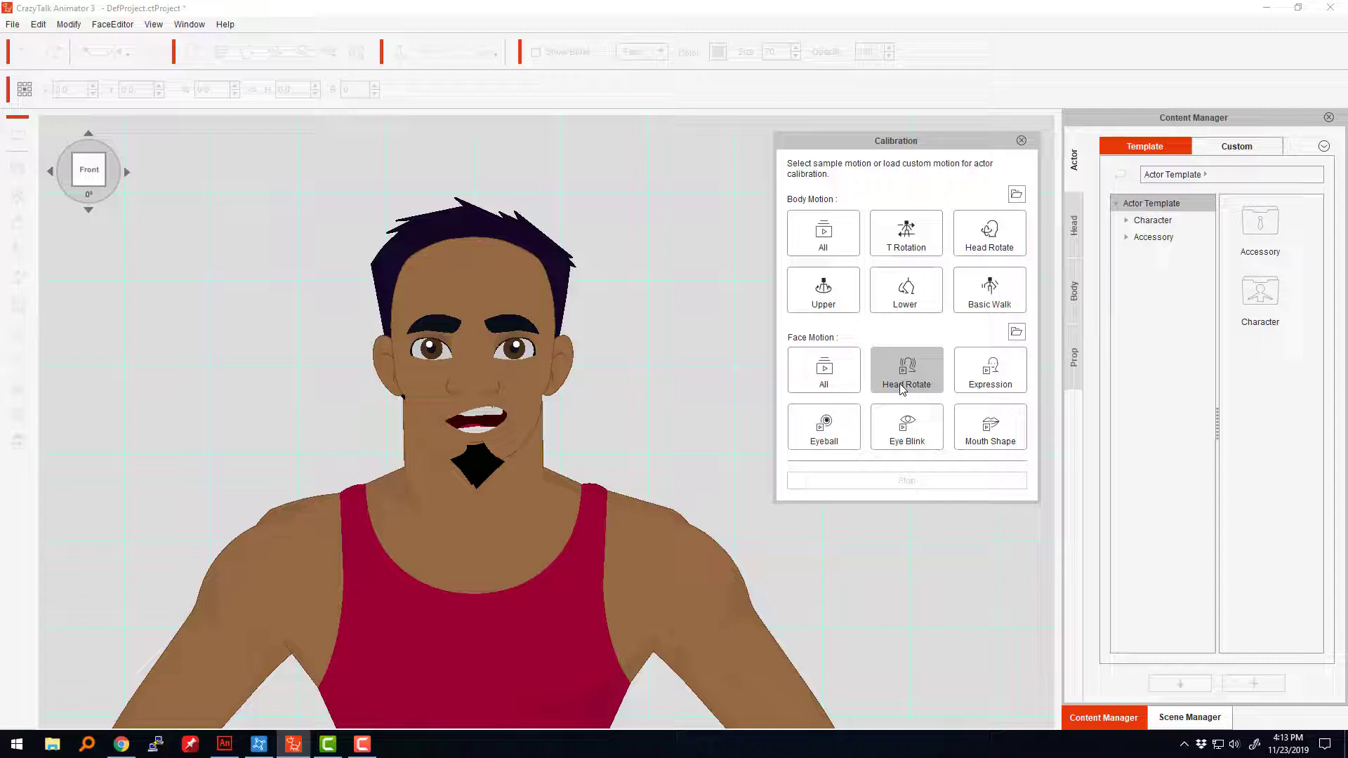
click(903, 390)
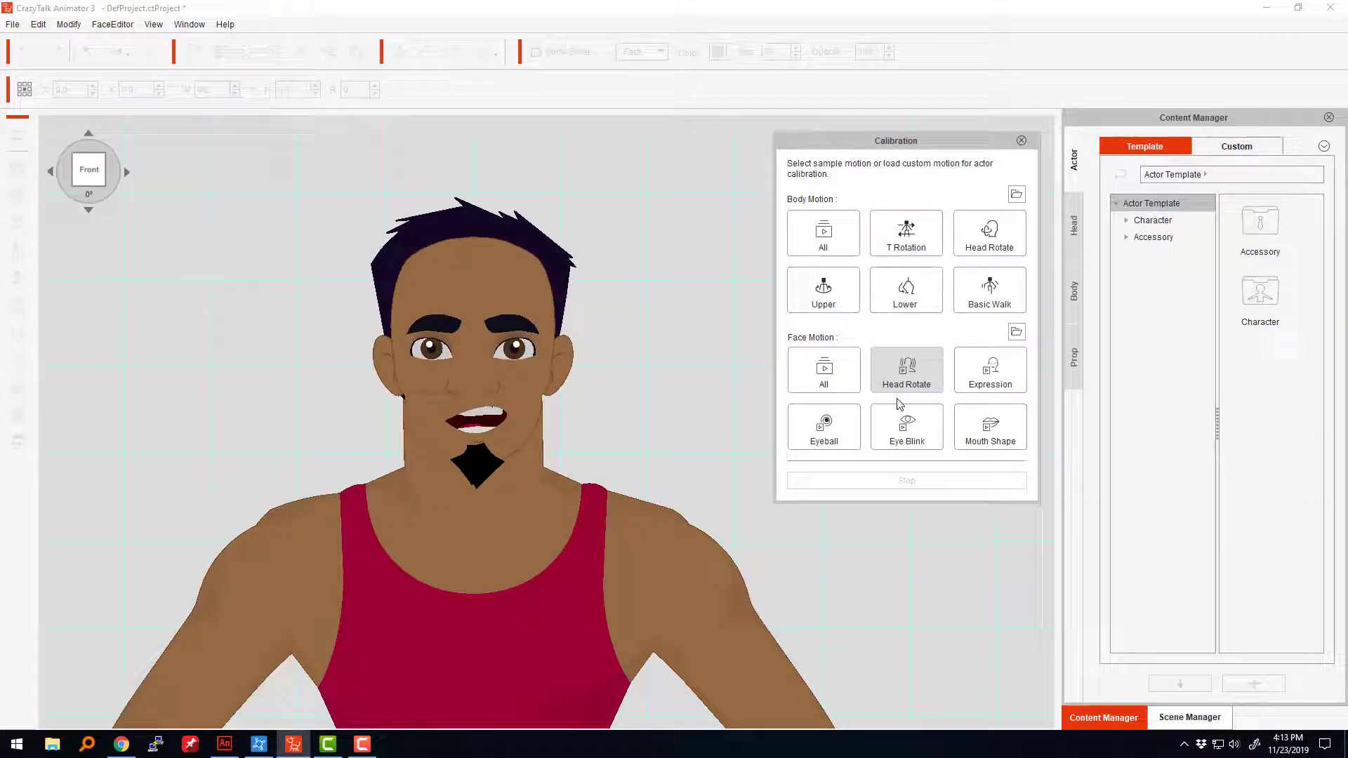
click(904, 385)
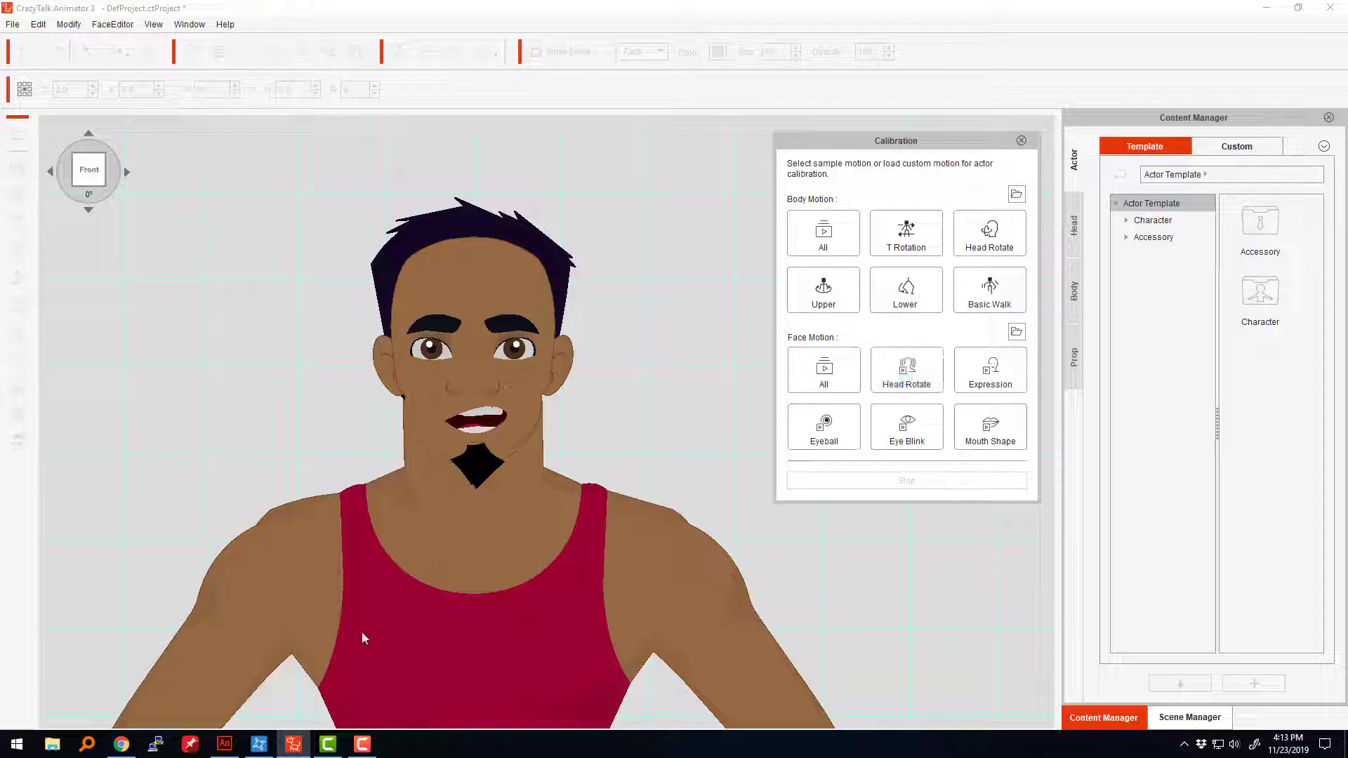
click(1021, 141)
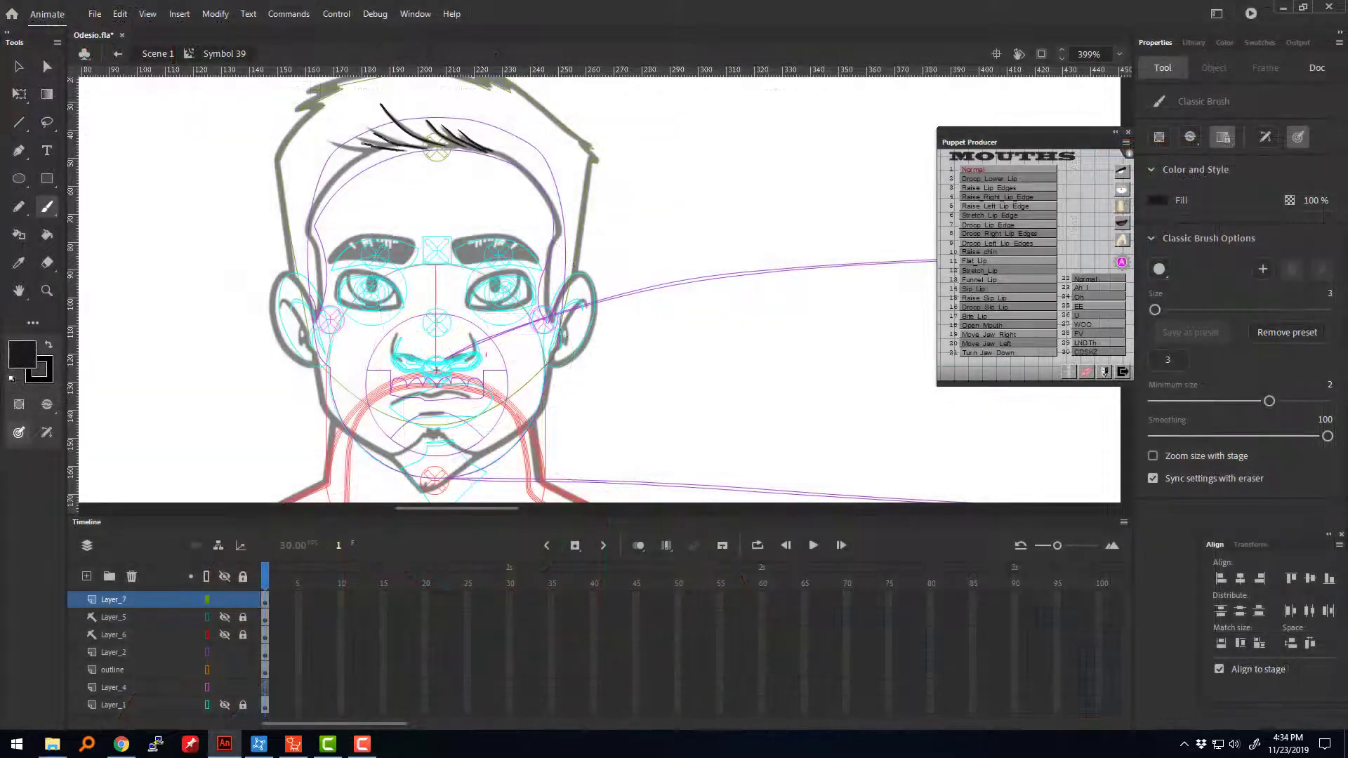
Step: Make Layer_7 active, zoom in on the forehead hair, and select the new diagonal hair line
key(v)
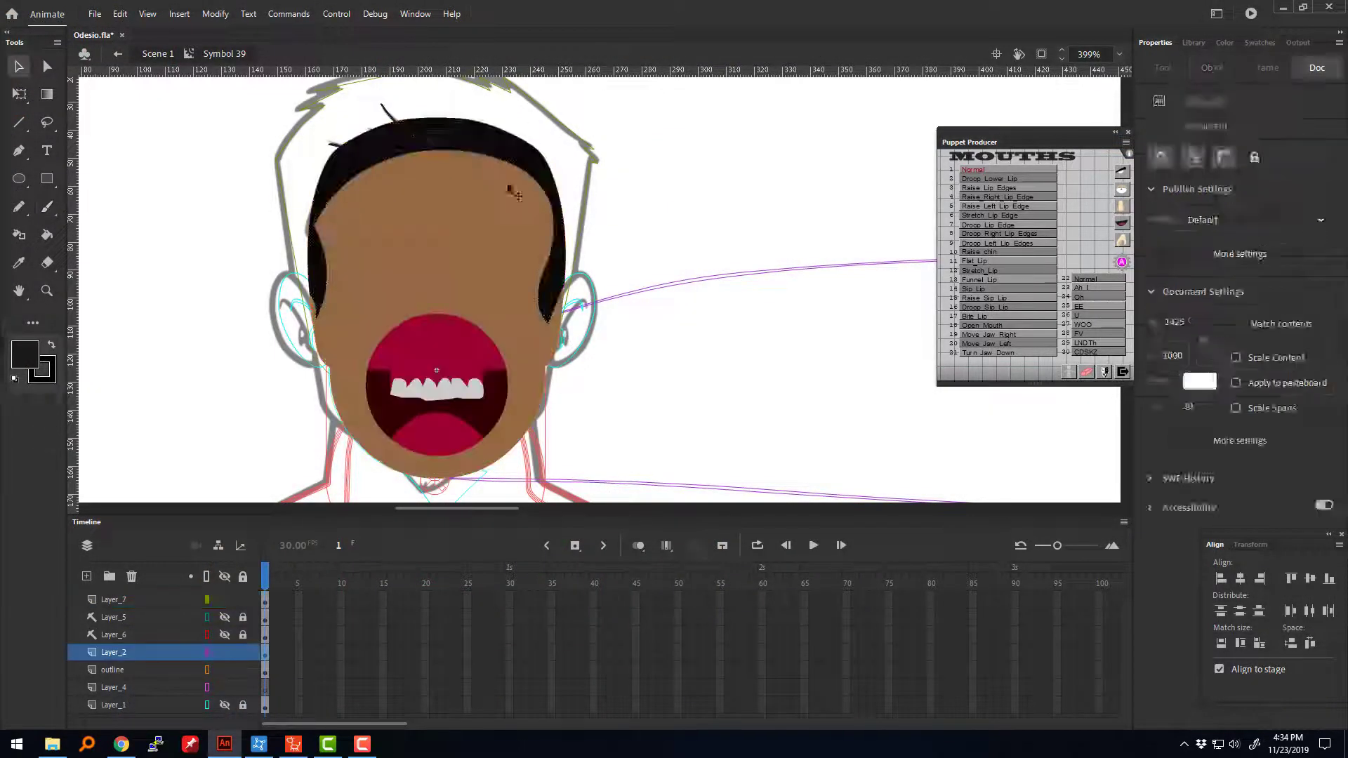
click(398, 127)
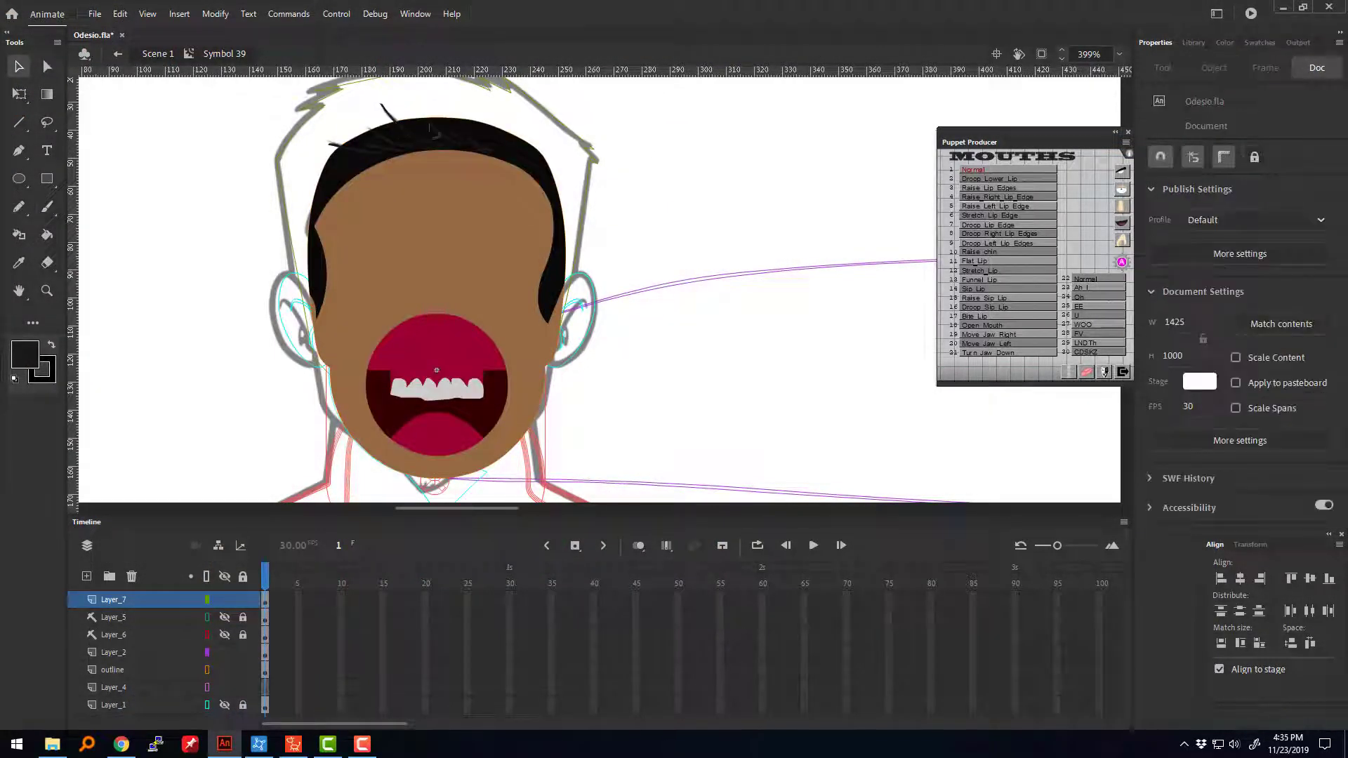
click(412, 126)
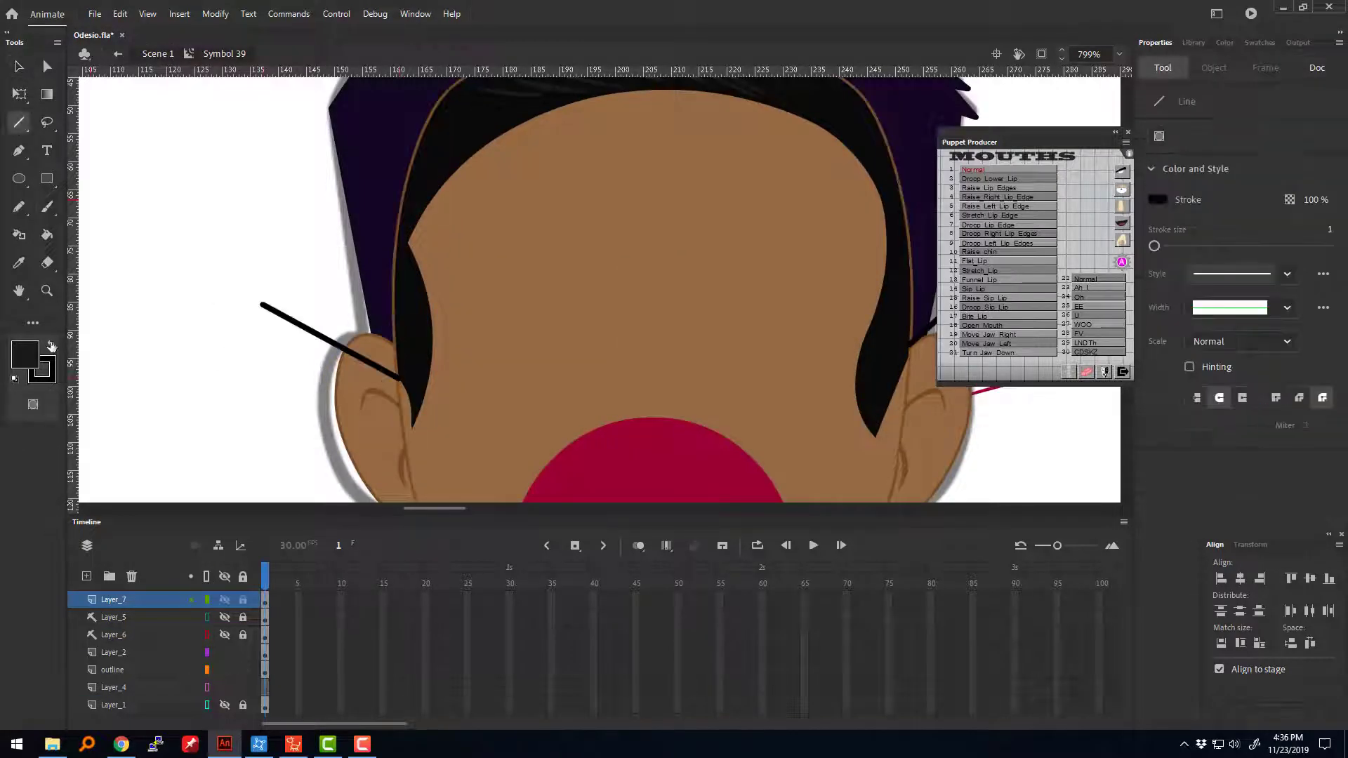
key(v)
click(311, 331)
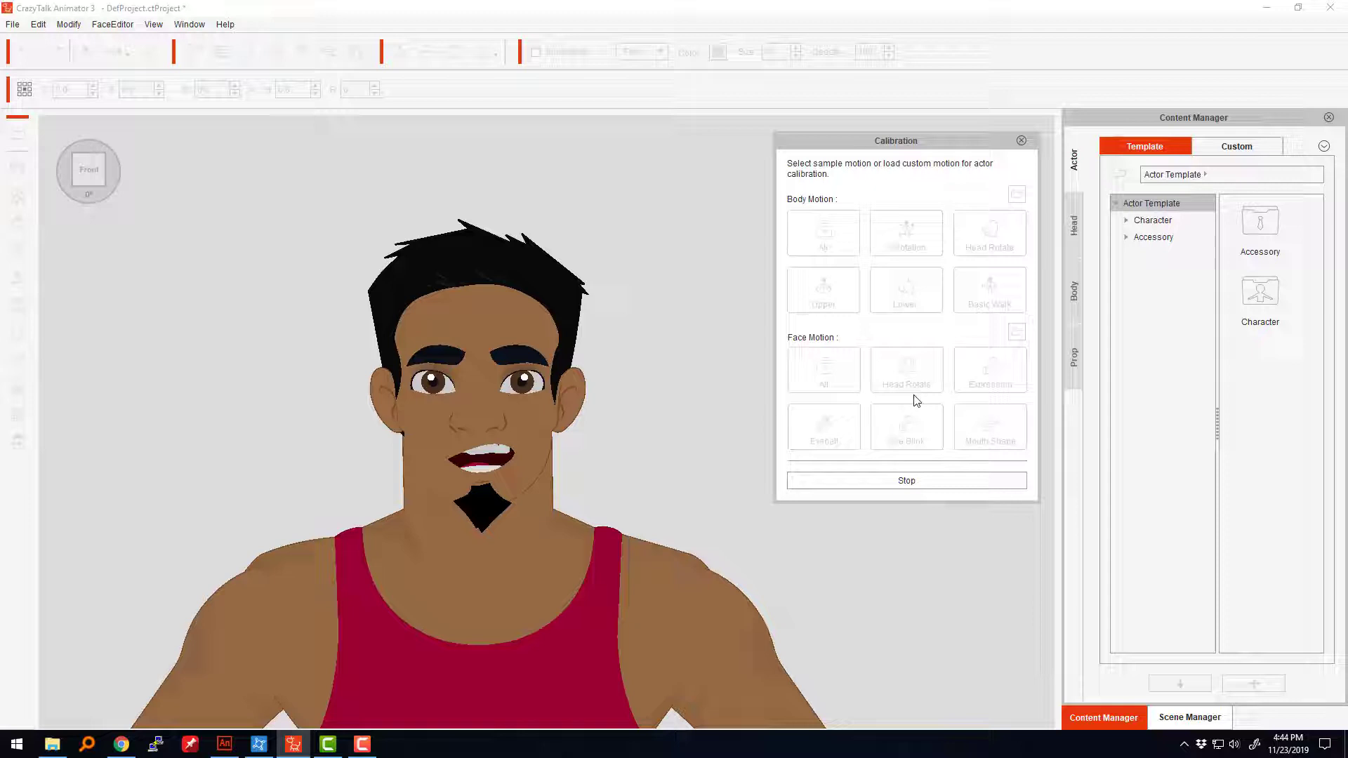
Step: Preview the Head Rotate and Basic Walk motions with the new hair, then make the hair and goatee a symbol in Animate
click(907, 370)
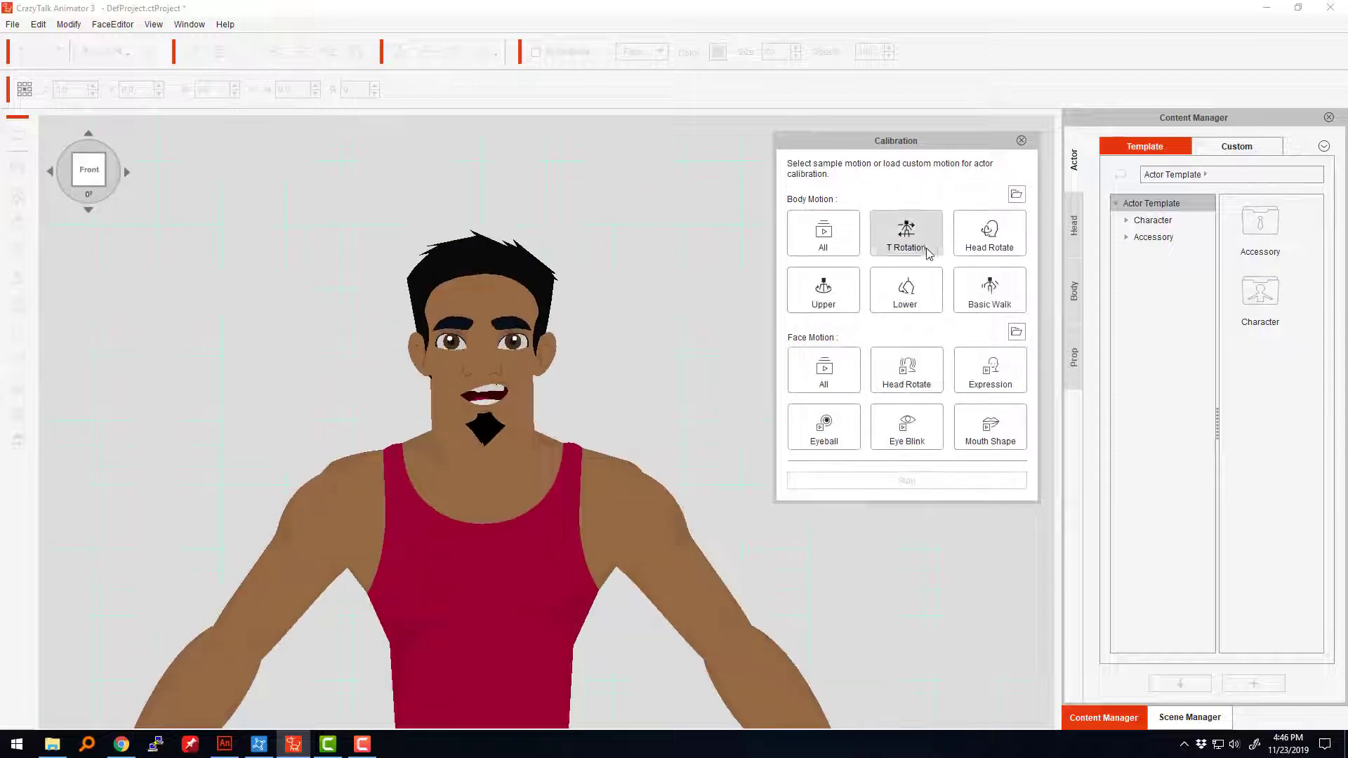
click(1006, 292)
click(933, 484)
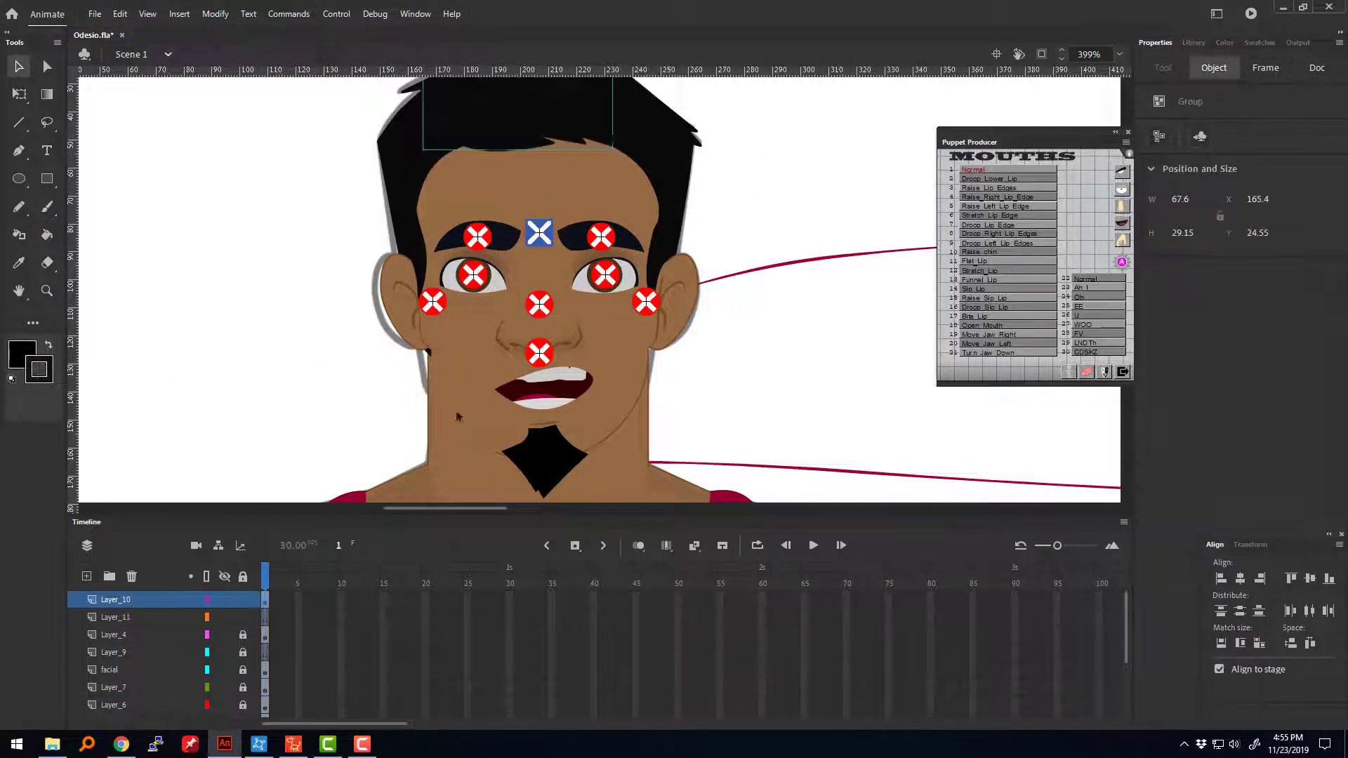
key(F8)
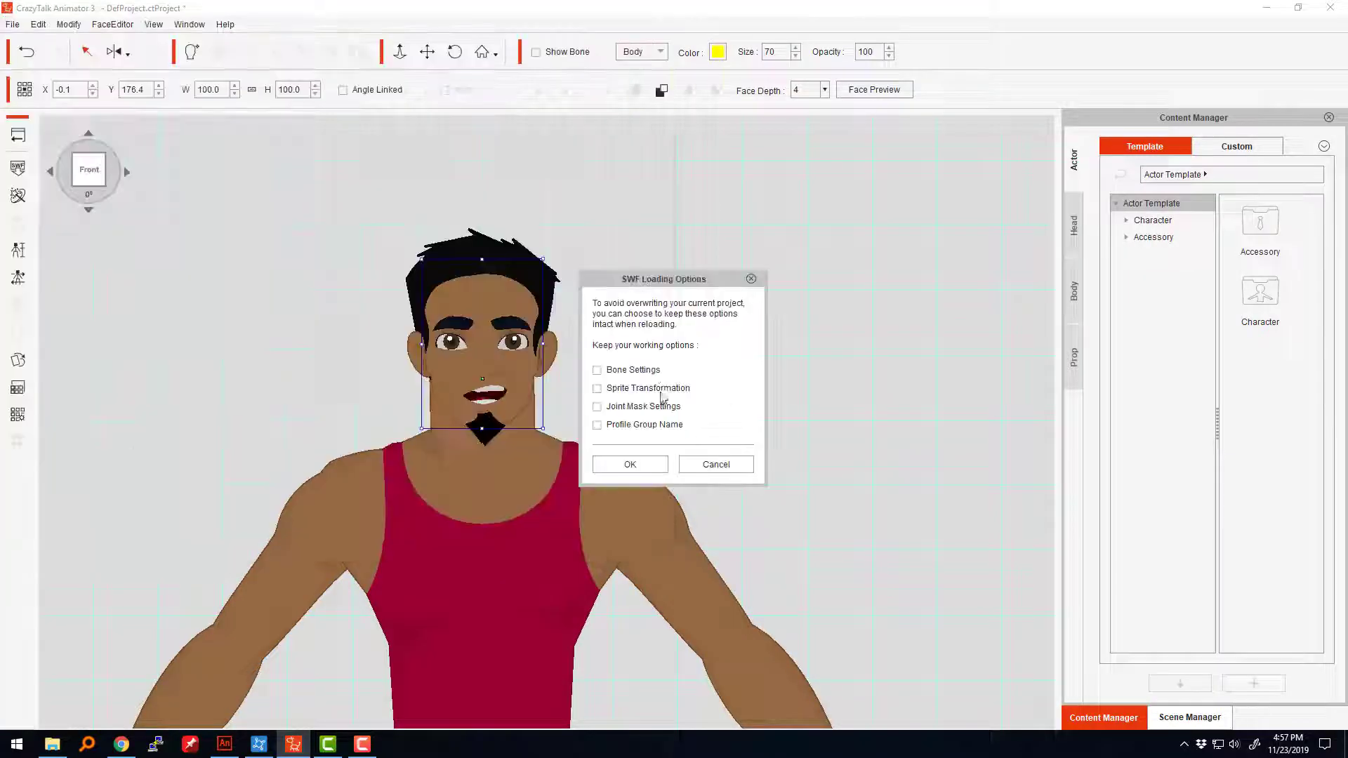
Step: Load the updated SWF face with new ears and front hair, then play its Head Rotate calibration motion
click(628, 463)
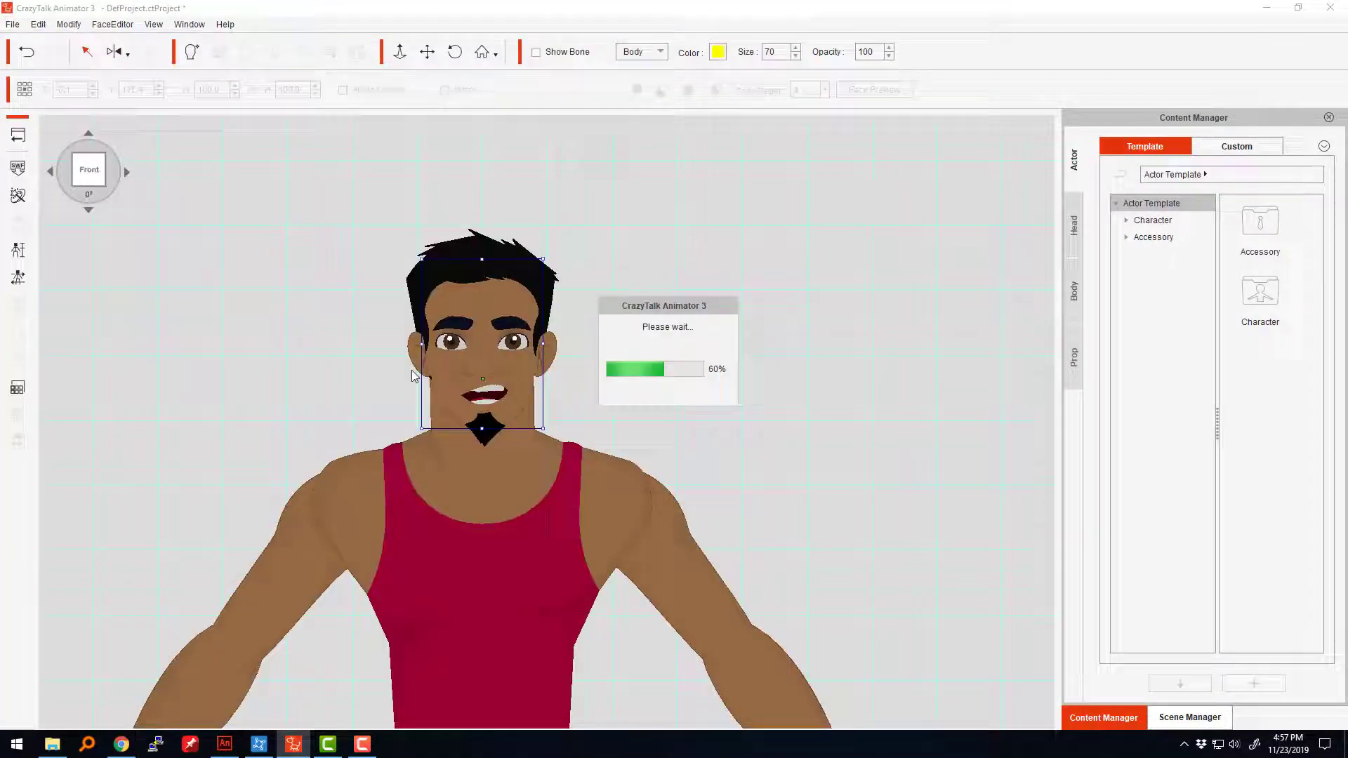
click(857, 89)
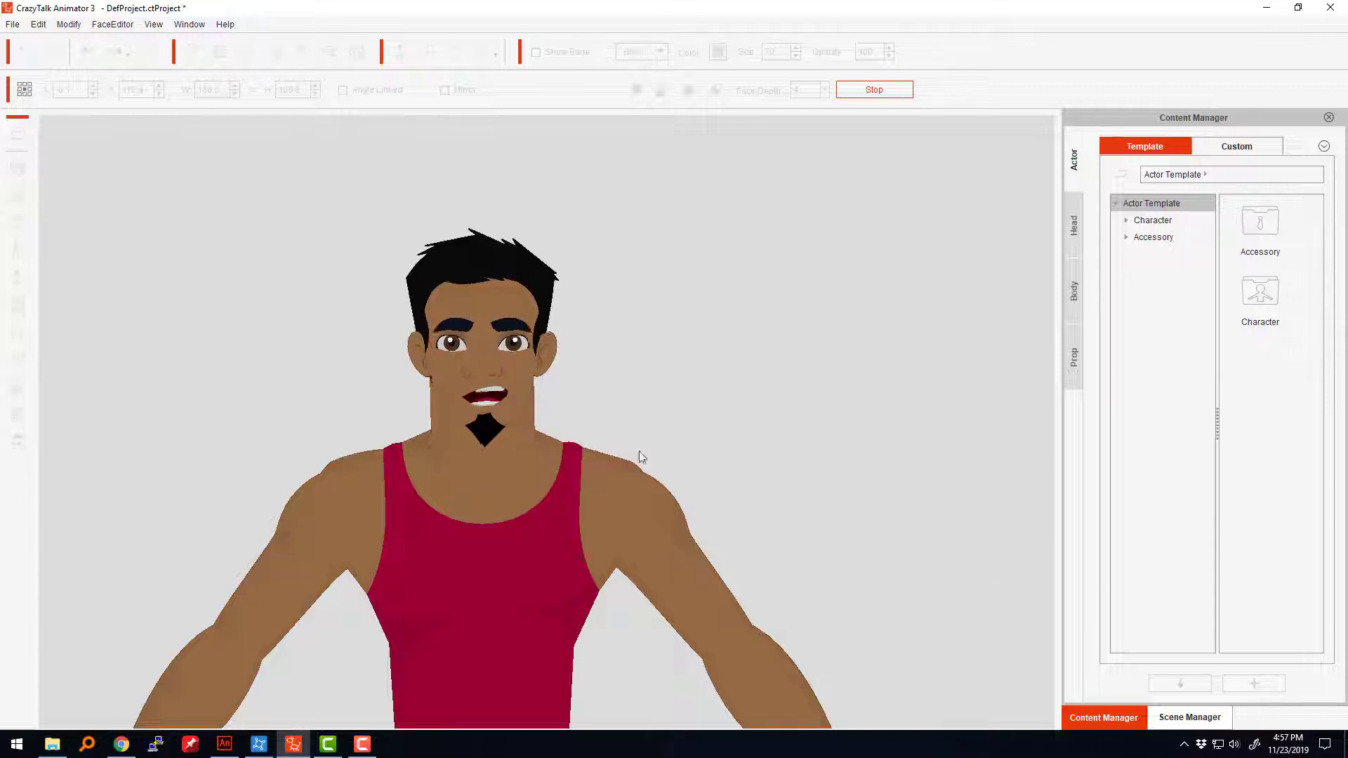
click(875, 90)
click(874, 89)
click(880, 361)
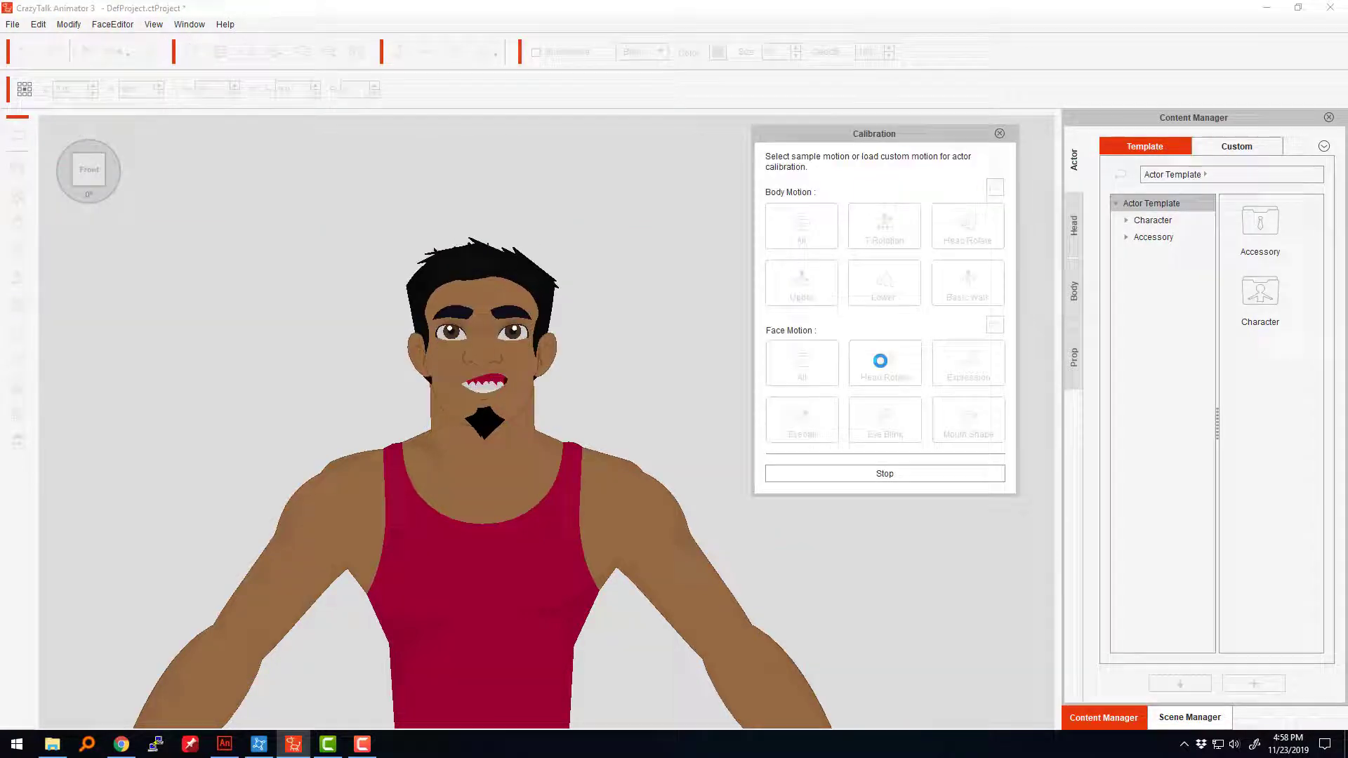
click(999, 134)
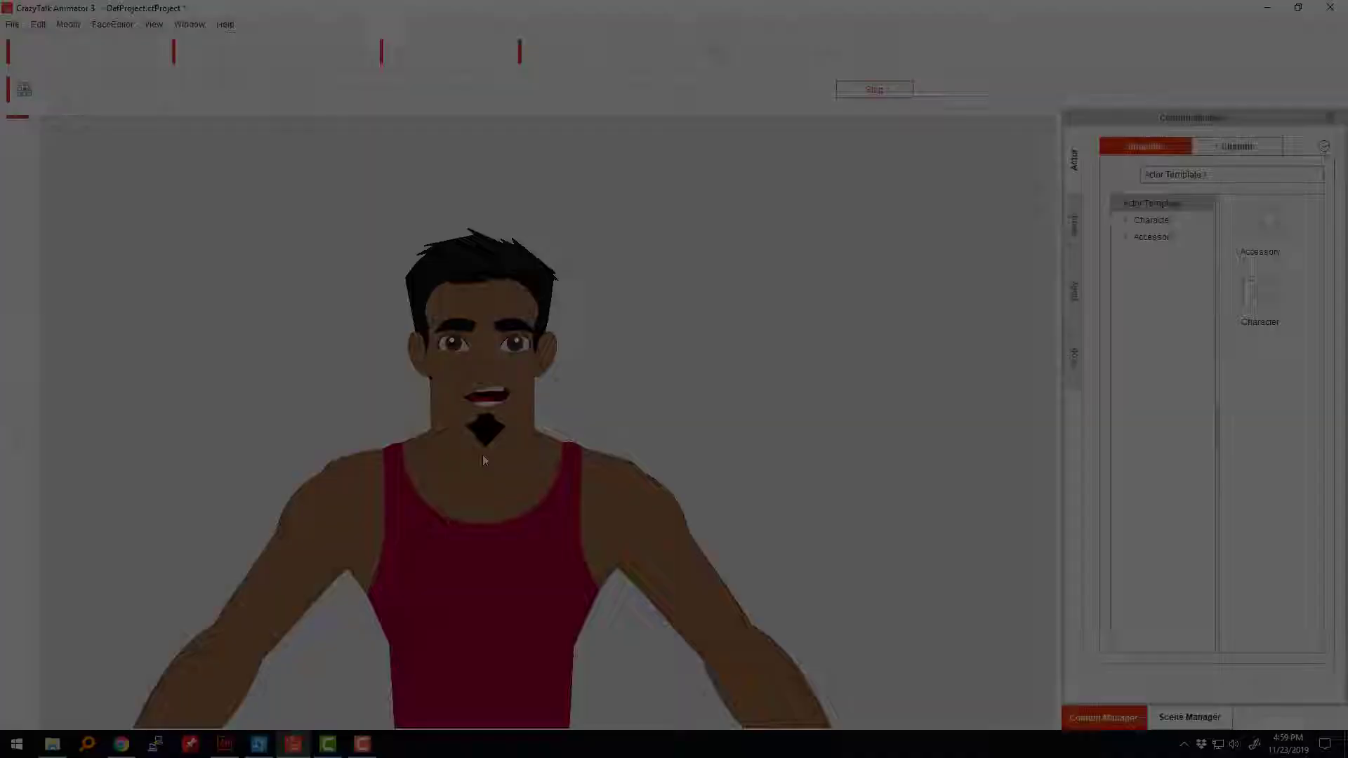